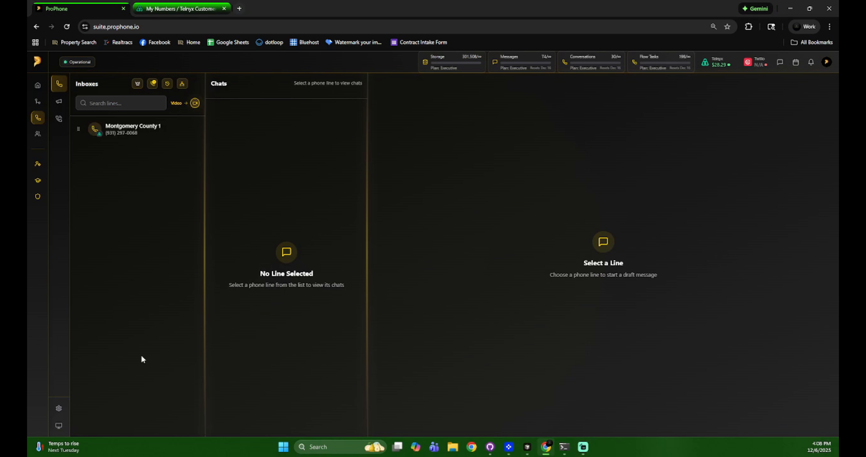
- Open Phone Settings from the sidebar gear to see the Montgomery County 1 line
click(69, 408)
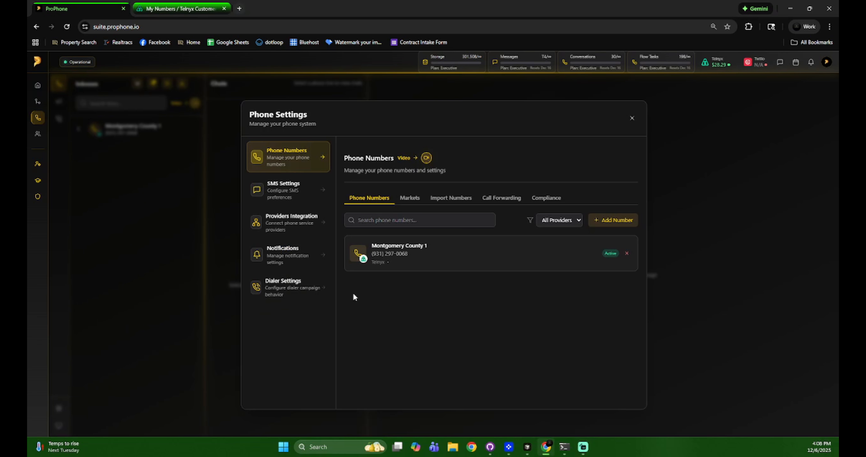
- Open SMS Settings and review the DNC Manager's Do Not Call description, keywords and numbers sections
click(296, 187)
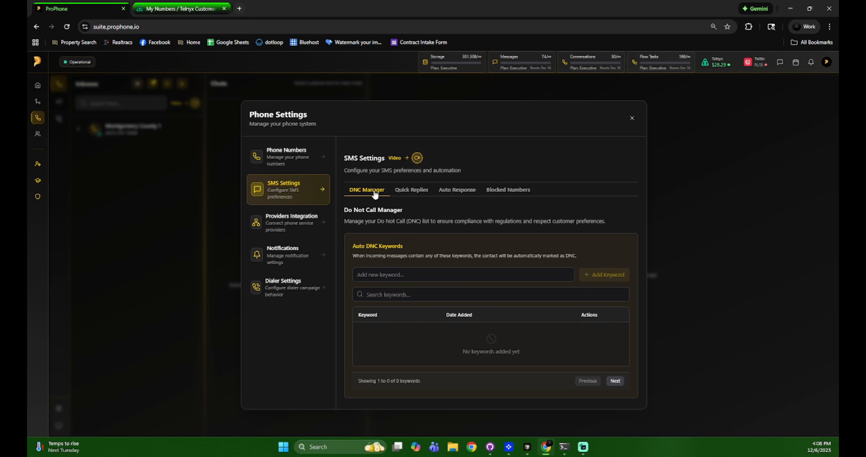
drag(346, 221, 605, 221)
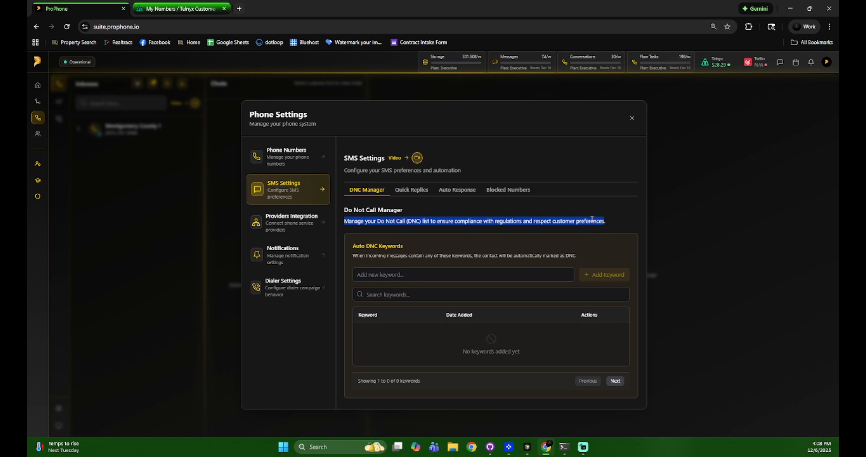
click(525, 242)
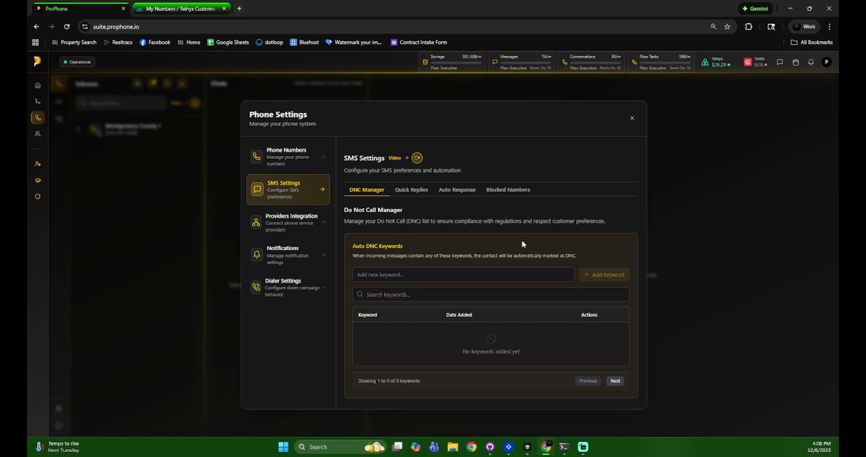
scroll(521, 241, down, 1)
scroll(474, 220, up, 1)
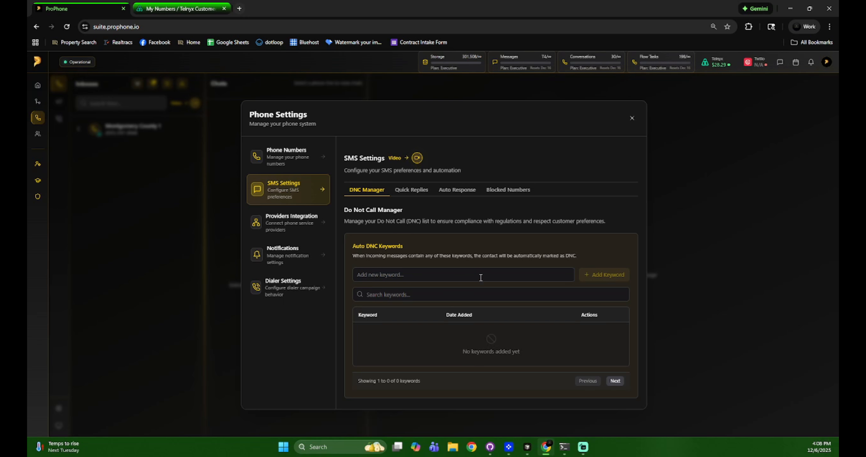
scroll(484, 295, down, 5)
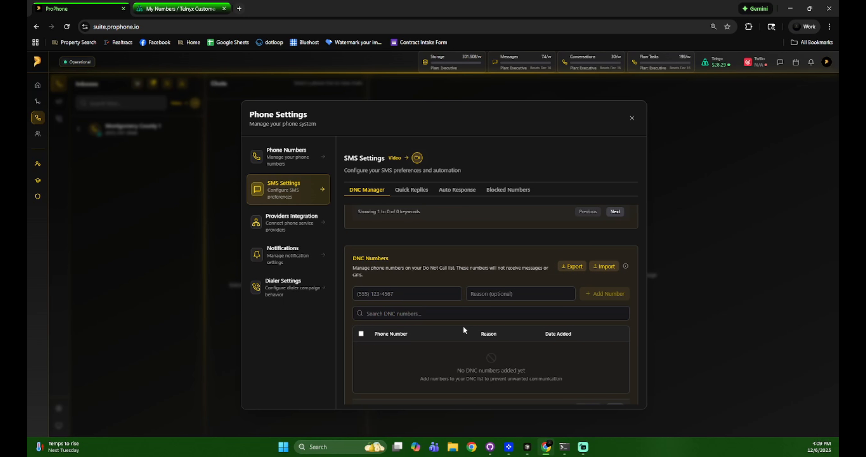
scroll(469, 331, up, 5)
- Add hello as an auto-DNC keyword
click(421, 273)
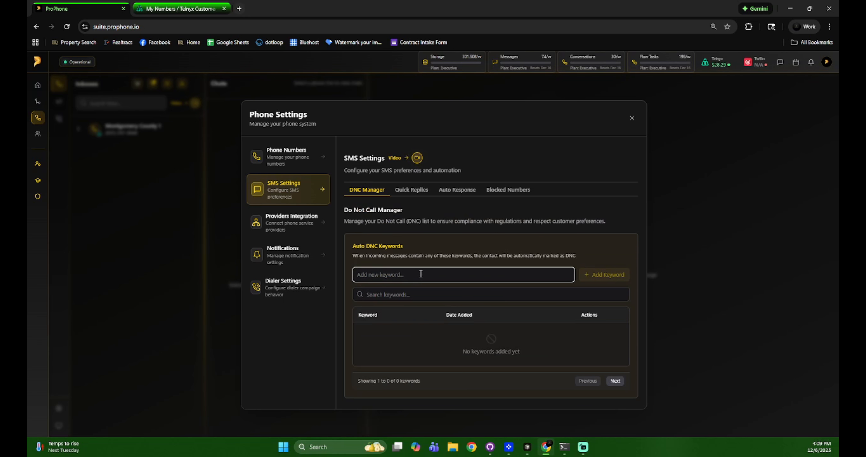
text(hello)
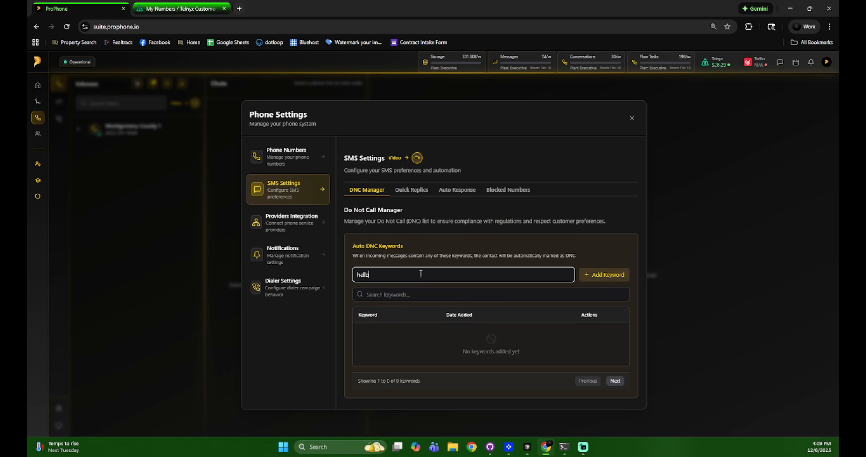
click(600, 277)
- Add stop as an auto-DNC keyword, delete it again, and close Phone Settings
double_click(462, 274)
text(stop)
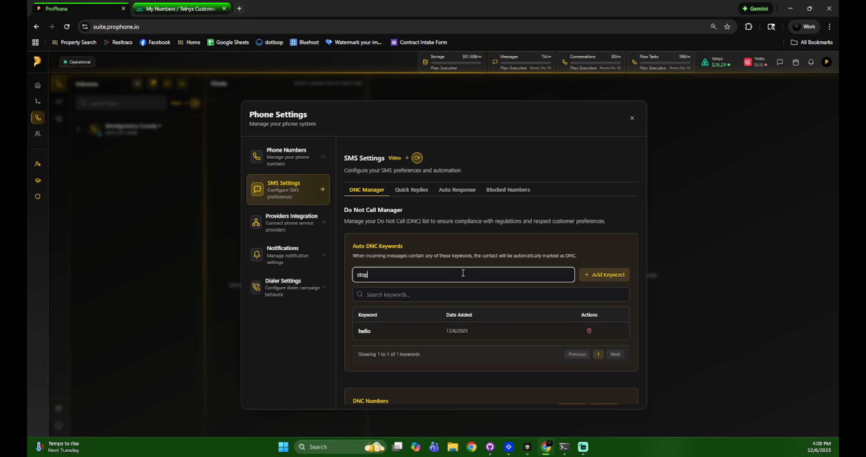
click(617, 276)
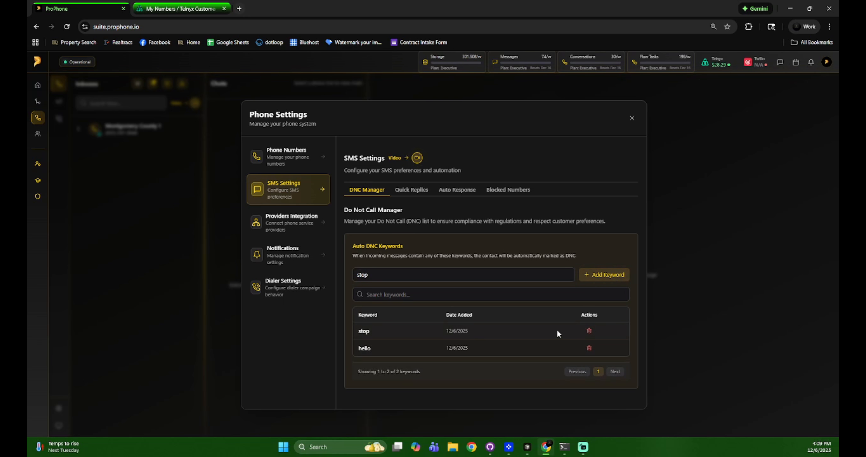
click(589, 331)
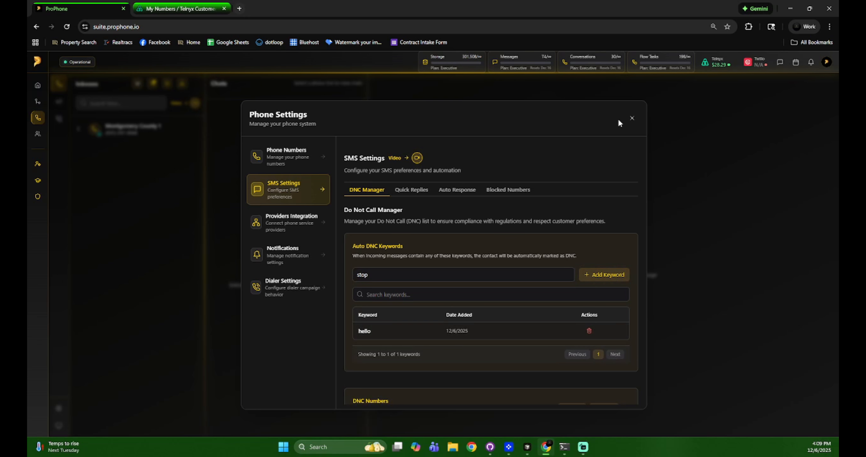
click(632, 119)
- Open the Montgomery County 1 contact's chat and check that the DNC numbers list is empty
click(161, 134)
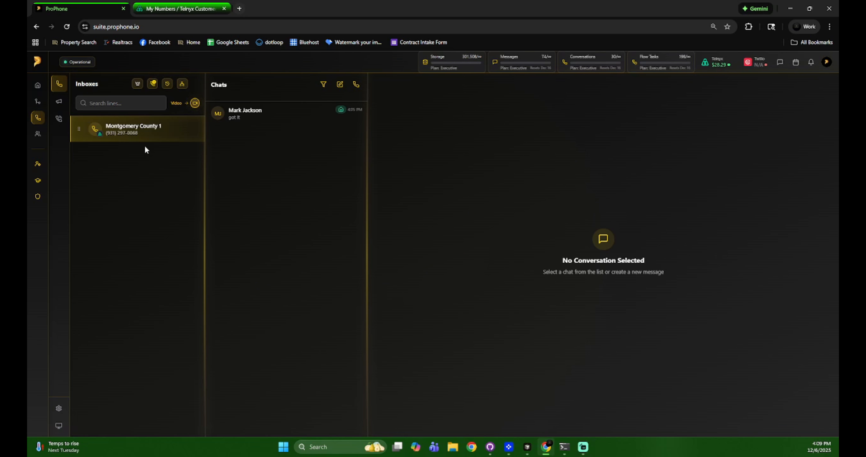
click(340, 113)
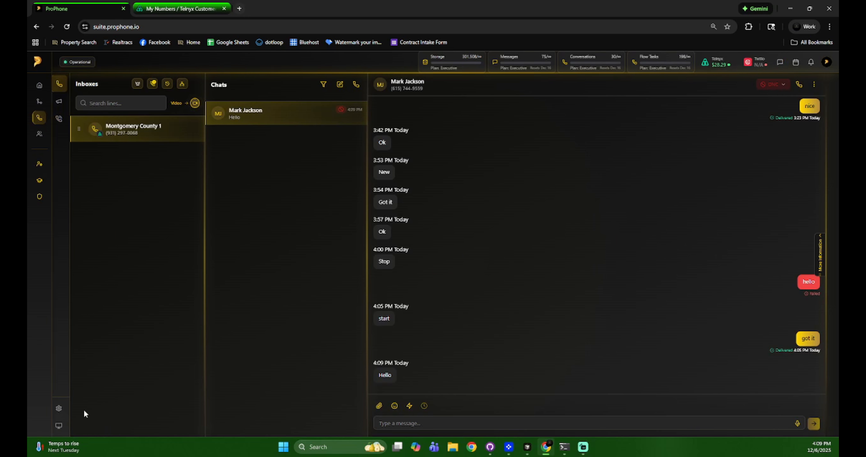
click(64, 407)
click(288, 196)
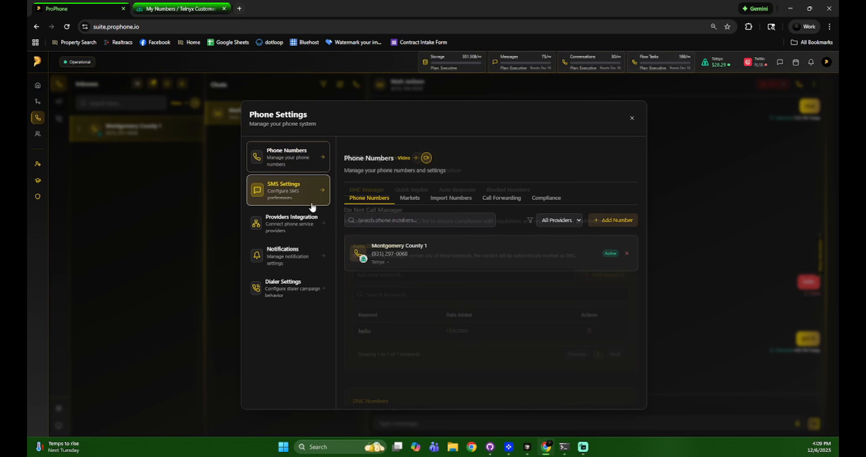
scroll(423, 324, down, 3)
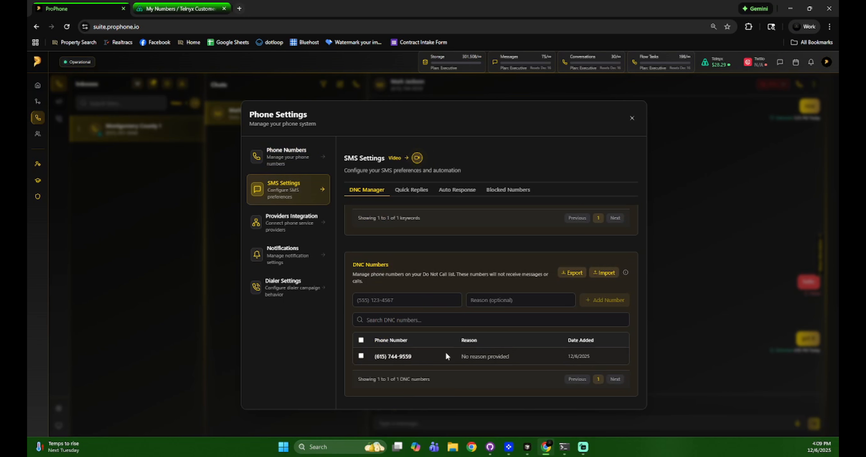
click(632, 118)
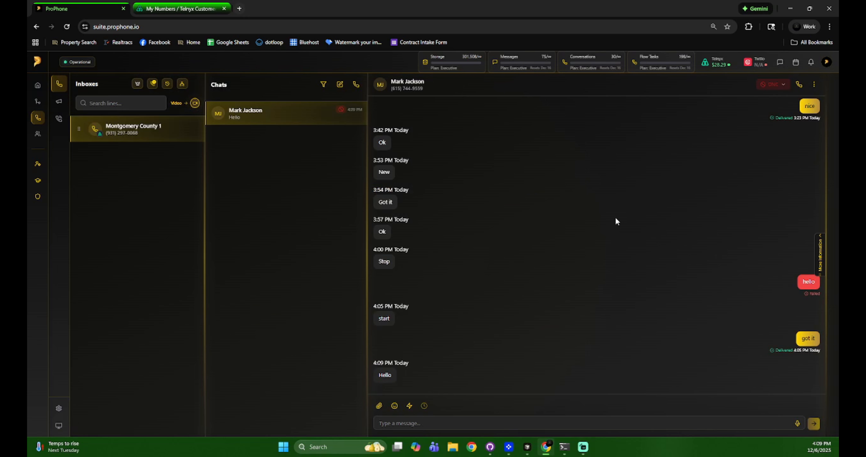
- Change the contact's lead status from DNC to New and reopen SMS Settings' DNC Manager
click(775, 90)
click(757, 101)
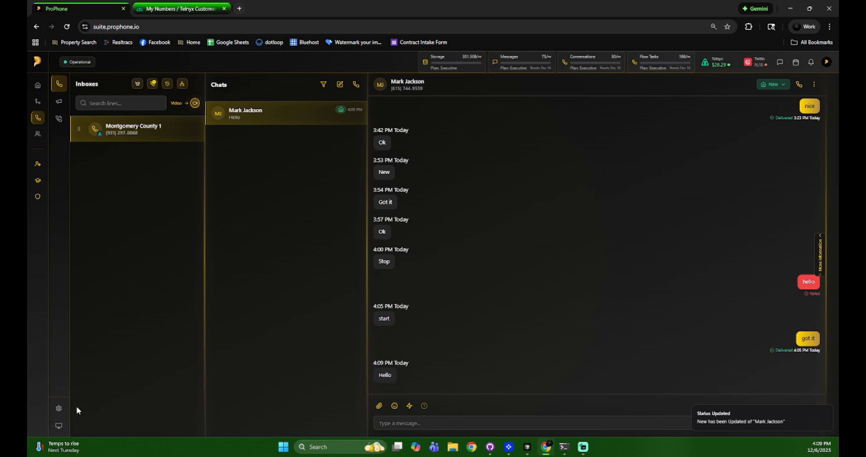
click(60, 408)
click(284, 194)
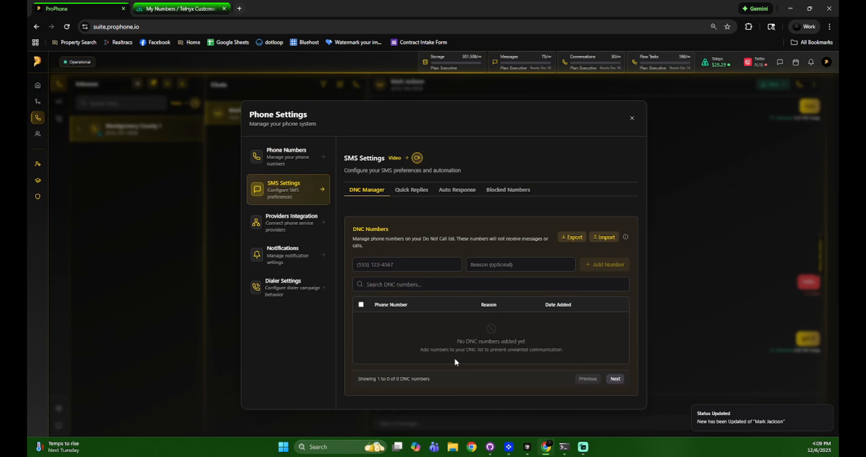
- Add the contact's phone number to the DNC numbers list
click(413, 260)
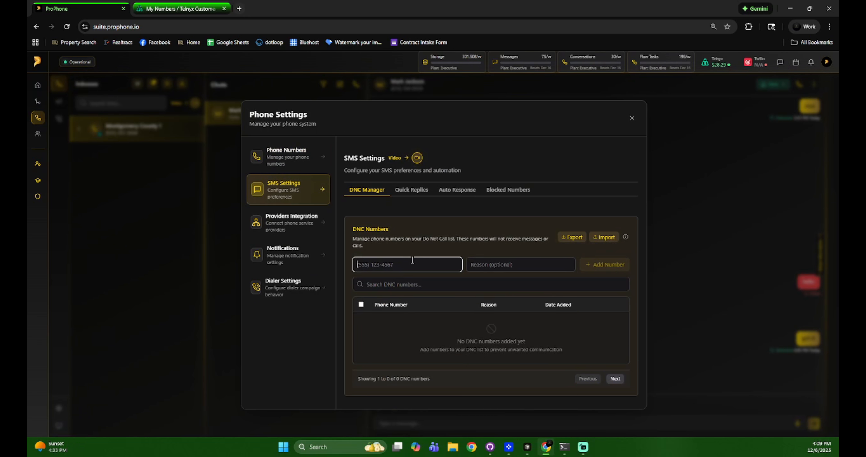
click(612, 264)
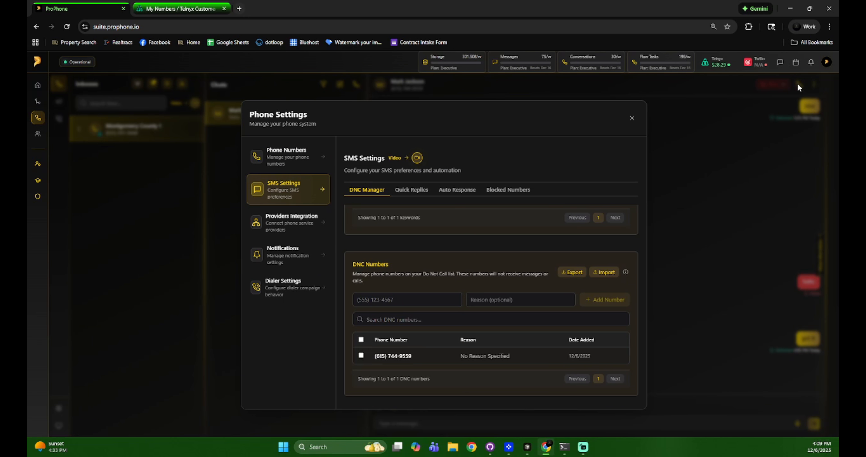
- Select and delete that DNC number, confirm, and close Phone Settings
click(361, 355)
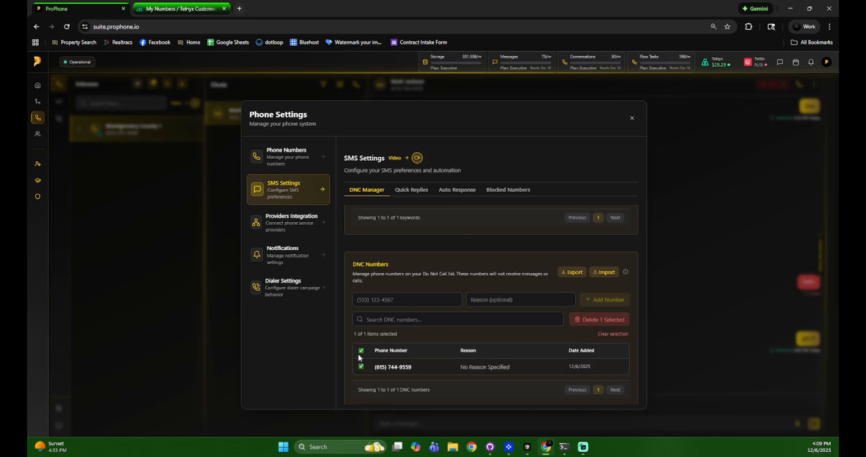
click(589, 321)
click(500, 289)
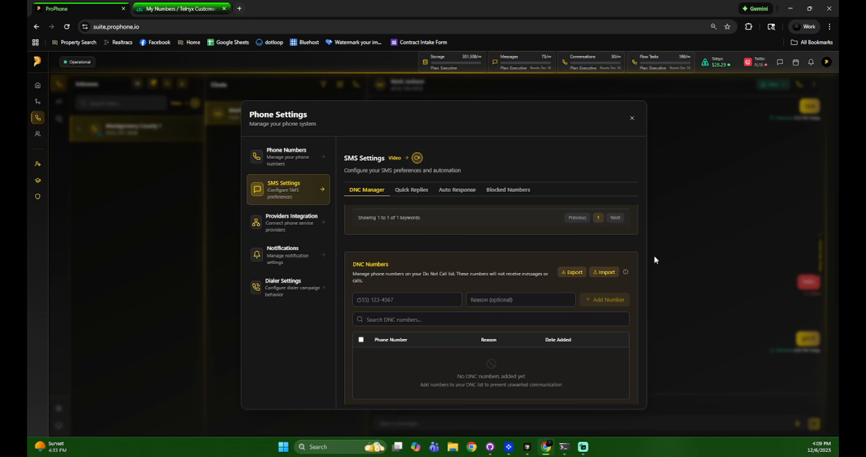
click(665, 246)
click(773, 84)
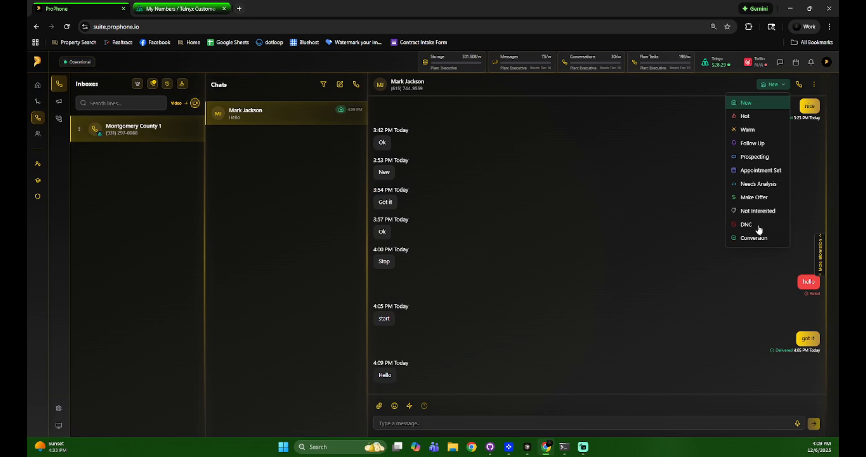
- Mark the contact as DNC and send them the message 'what'
click(746, 225)
click(521, 420)
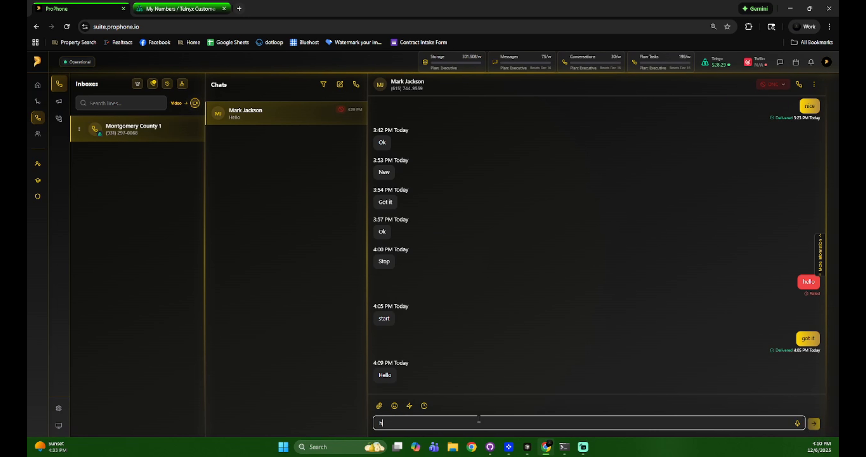
text(h)
key(BackSpace)
text(what)
key(Return)
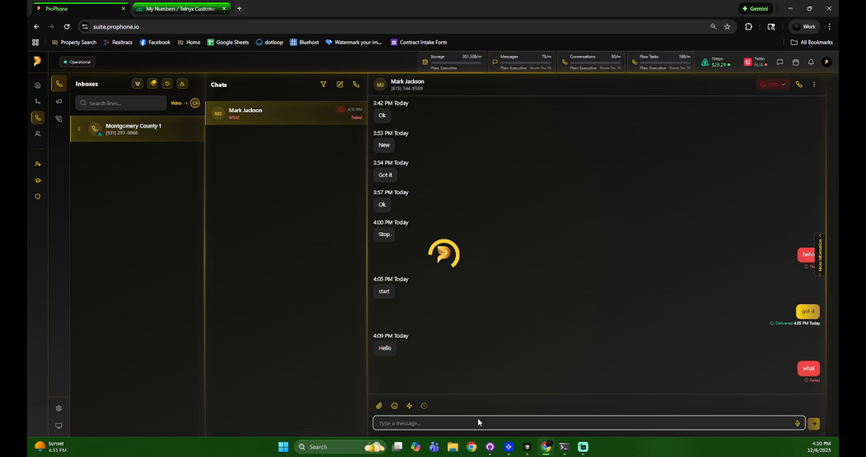
mouse_move(810, 381)
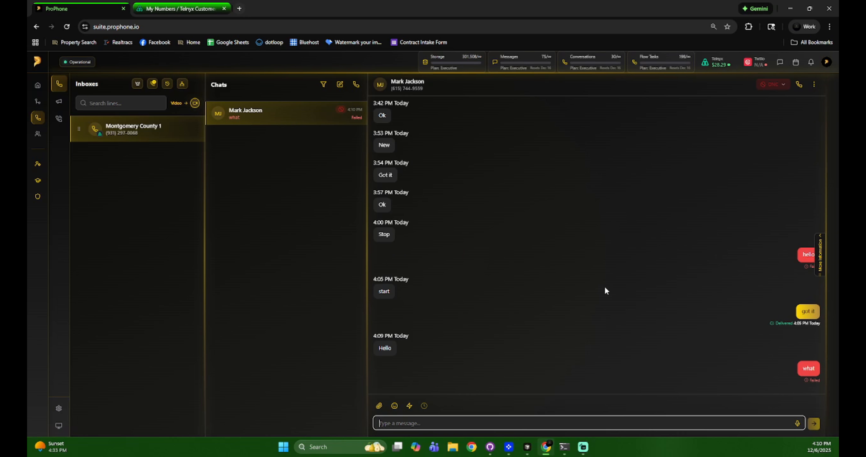
- Set the status to New, send 'ok', then mark the contact as DNC again
click(765, 85)
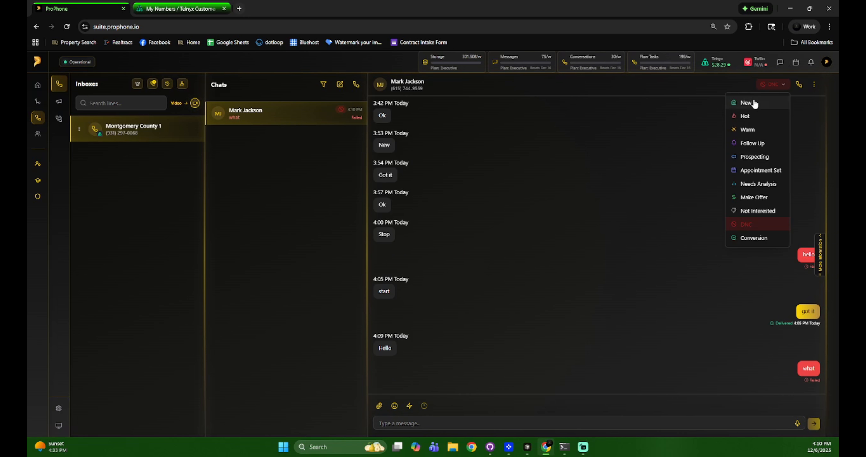
click(753, 100)
click(575, 425)
text(ok)
key(Return)
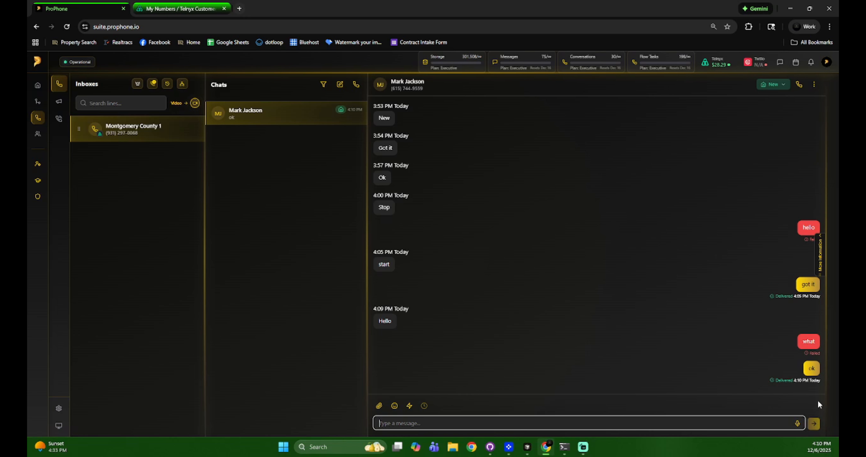
click(773, 84)
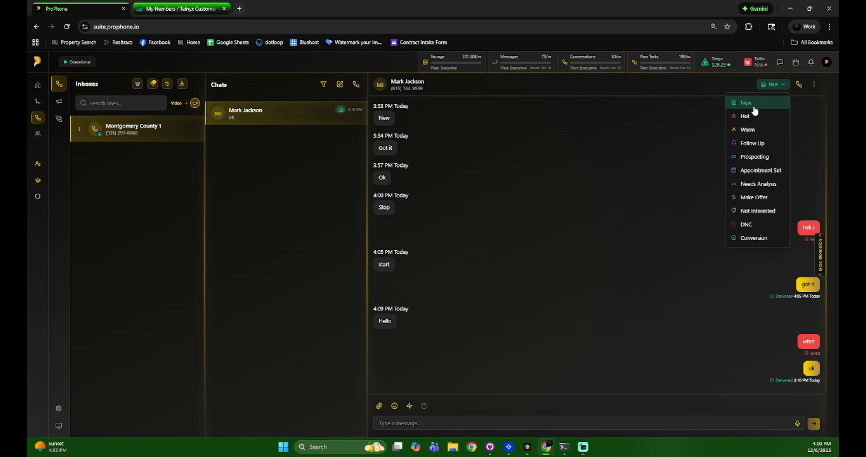
click(759, 279)
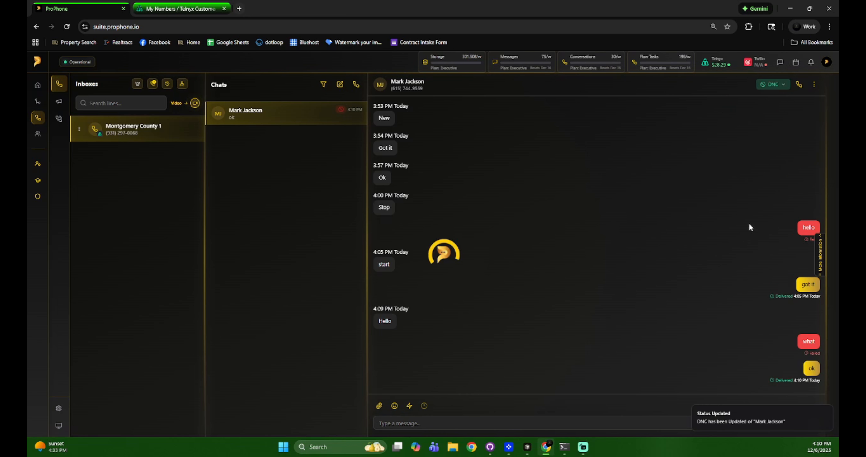
- Place a test call to the DNC contact, then return their status to New
click(799, 85)
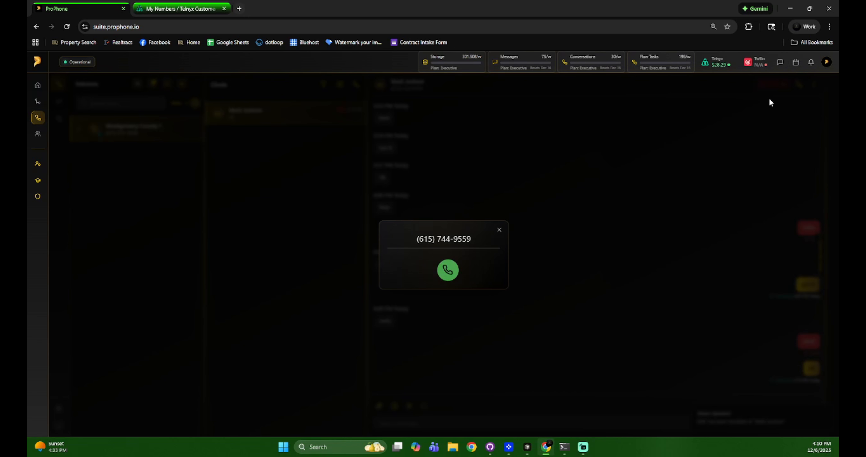
click(447, 270)
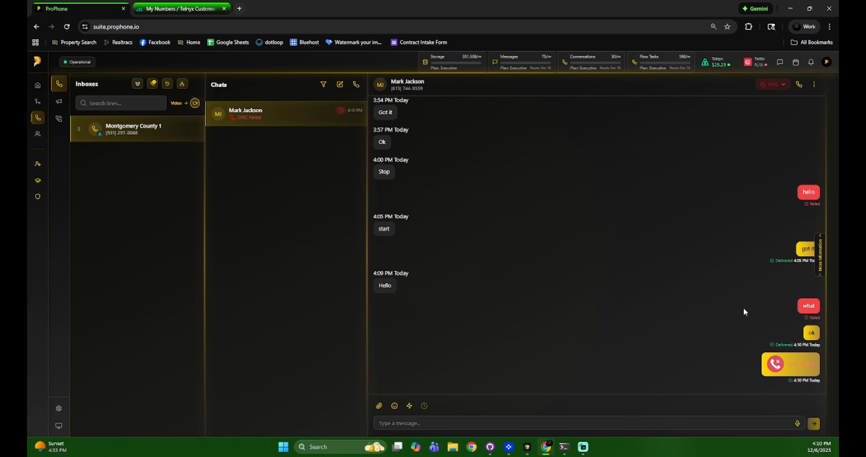
click(773, 85)
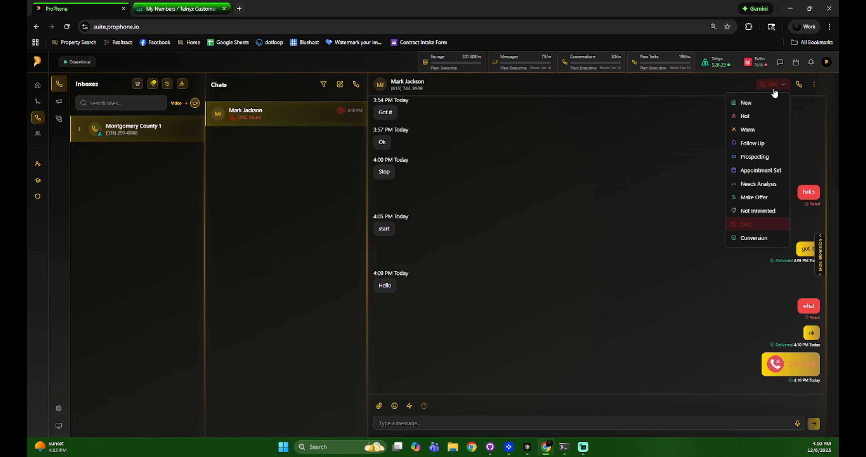
click(756, 105)
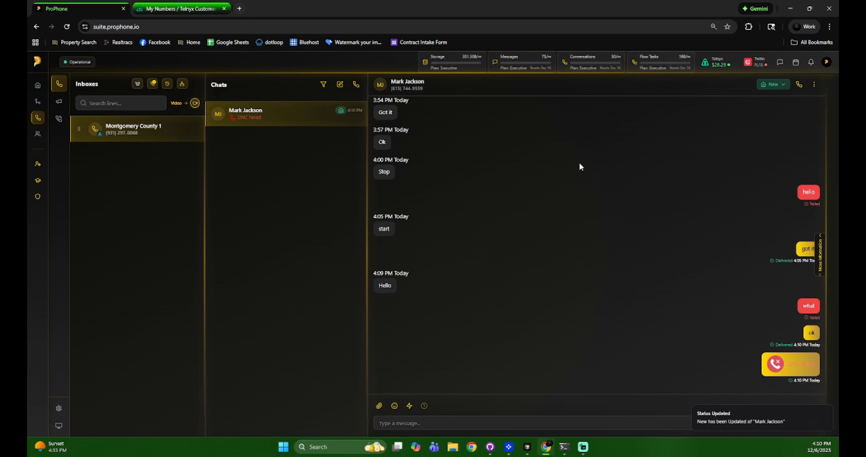
click(69, 409)
- Start a DNC Manager import and upload Cheatham County.xlsx
click(66, 409)
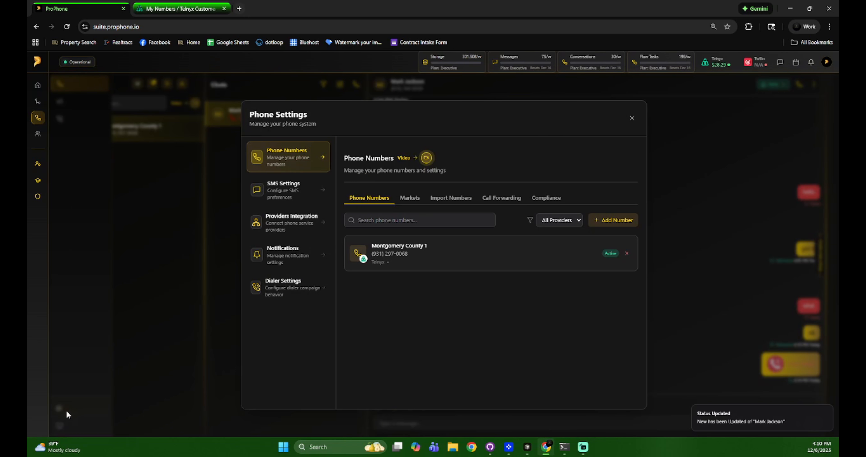
click(266, 190)
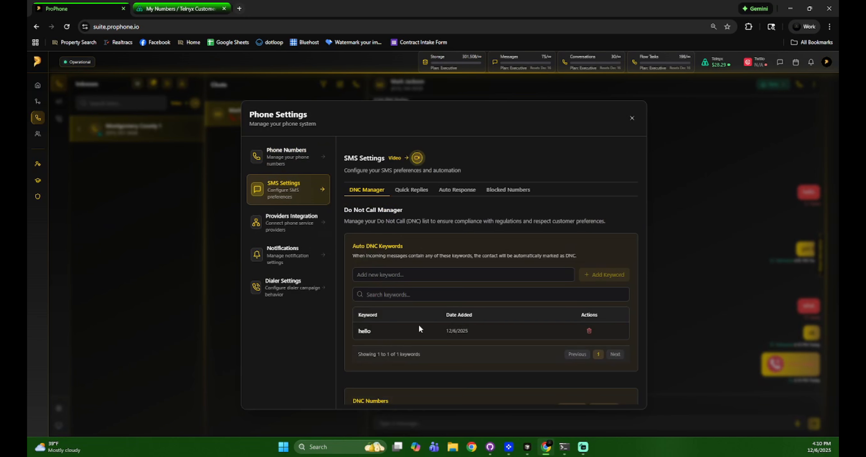
scroll(437, 302, down, 3)
scroll(445, 313, up, 2)
scroll(446, 312, down, 4)
click(612, 239)
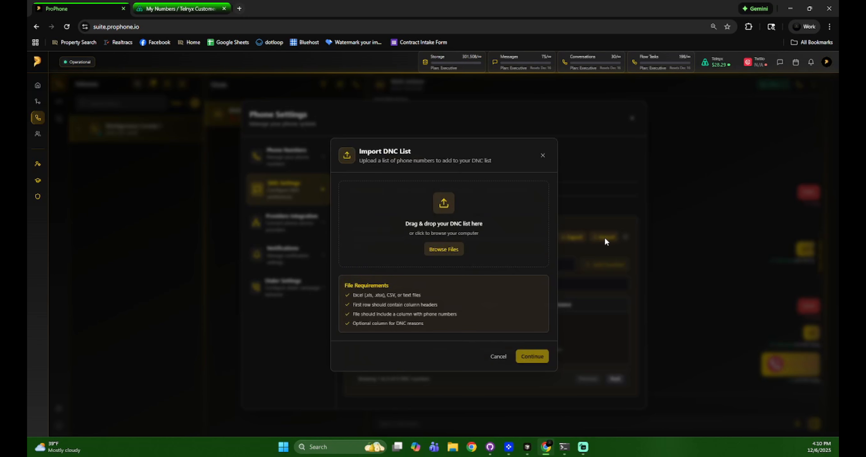
click(446, 248)
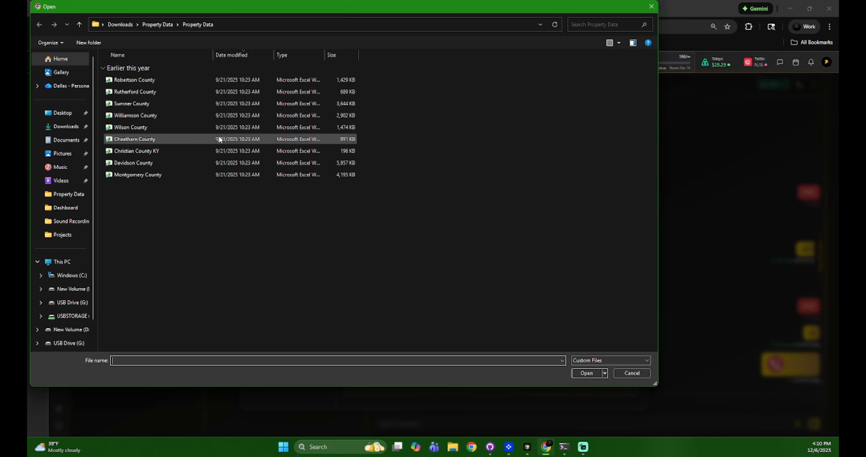
double_click(138, 140)
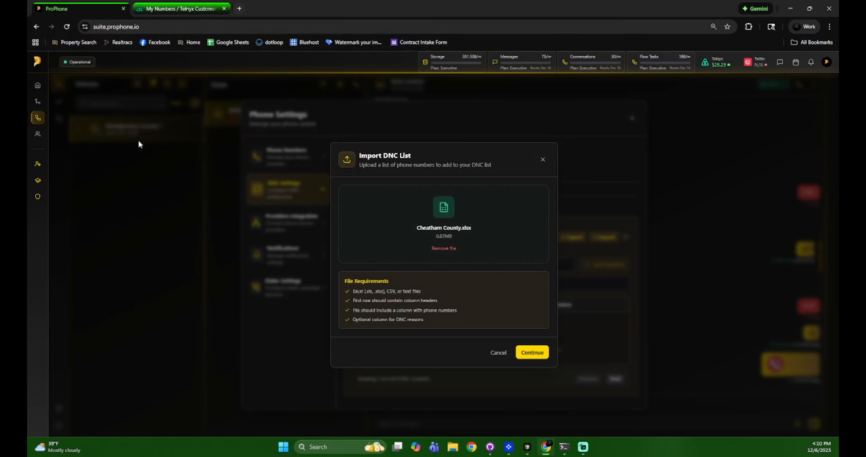
click(540, 354)
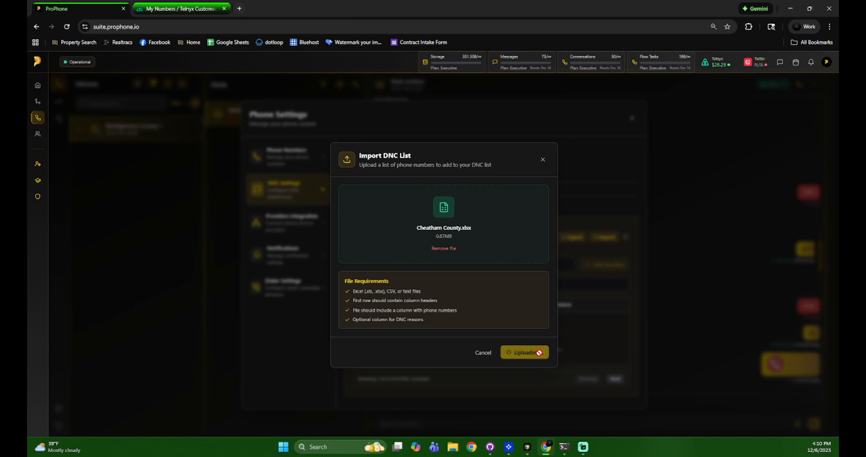
- Map Phone1 as the phone number column and First Name as the reason, then import
click(385, 262)
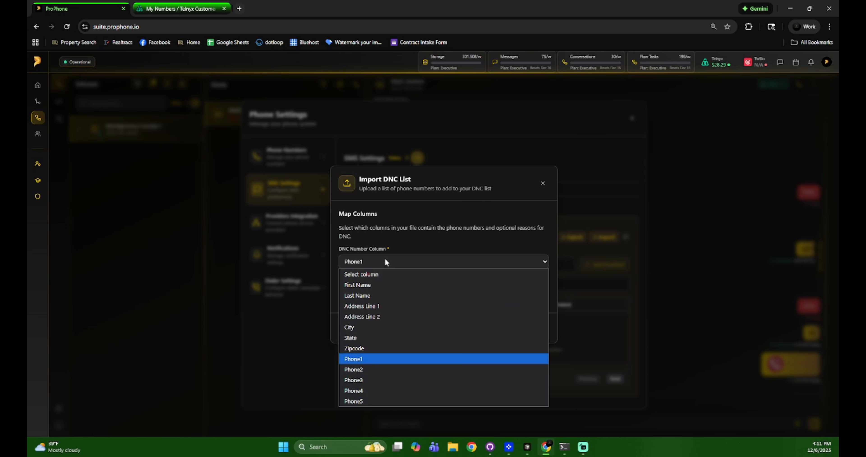
click(385, 259)
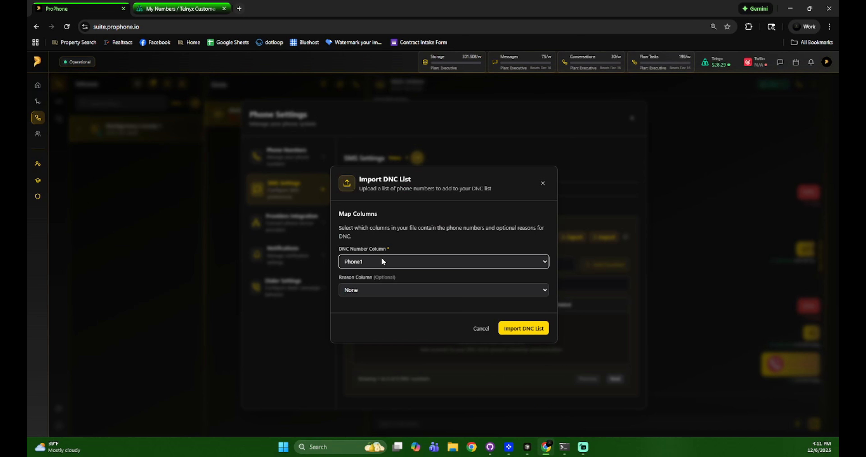
click(381, 260)
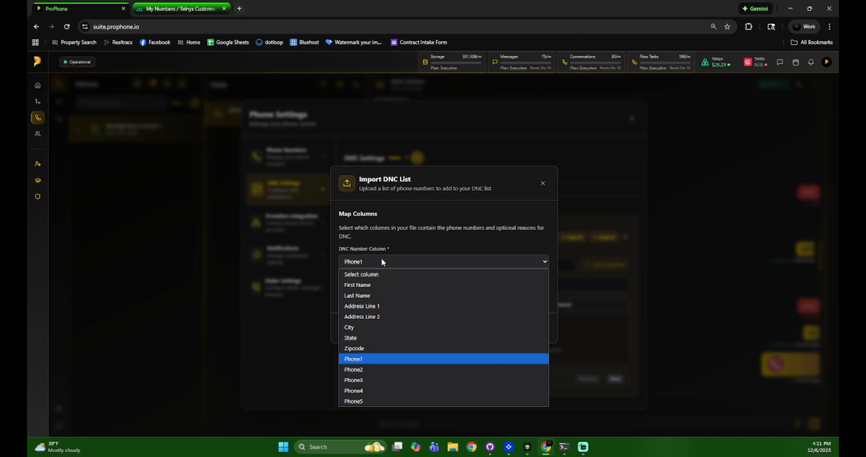
click(377, 359)
click(391, 292)
click(391, 290)
click(390, 289)
click(388, 313)
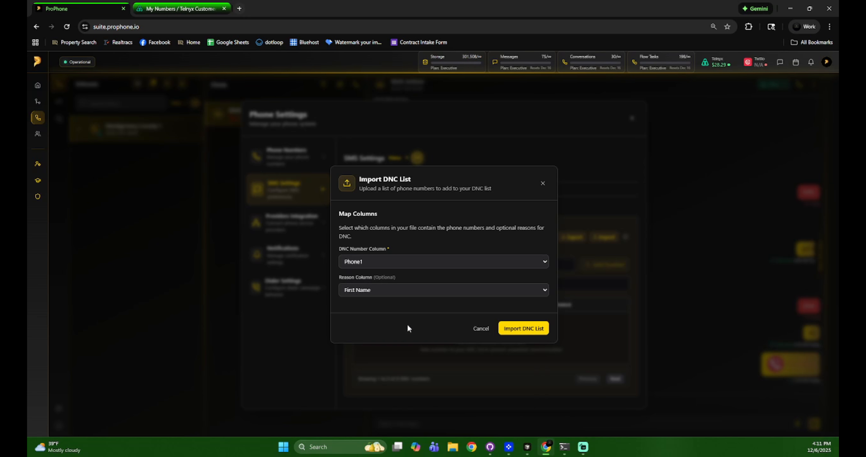
click(527, 331)
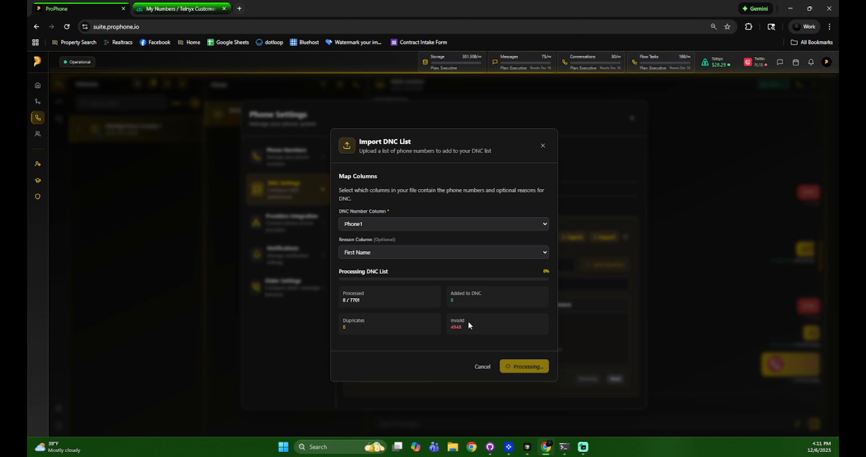
double_click(462, 326)
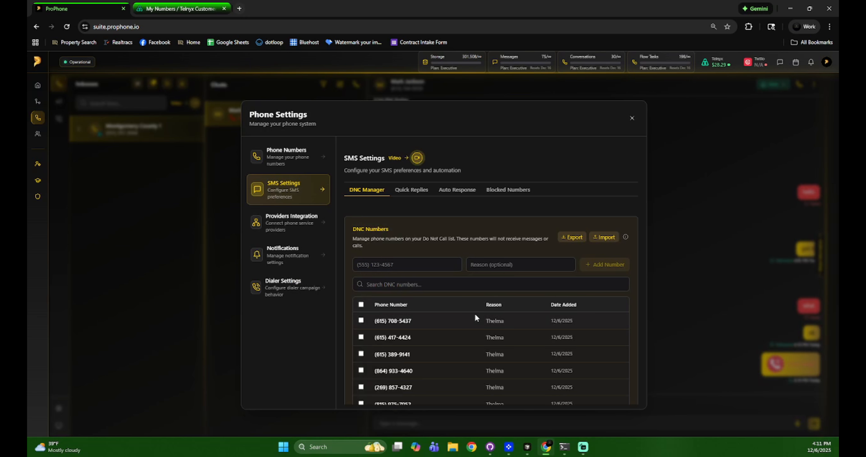
- Try selecting all and single entries in the DNC numbers table, then clear the selection
scroll(461, 331, down, 3)
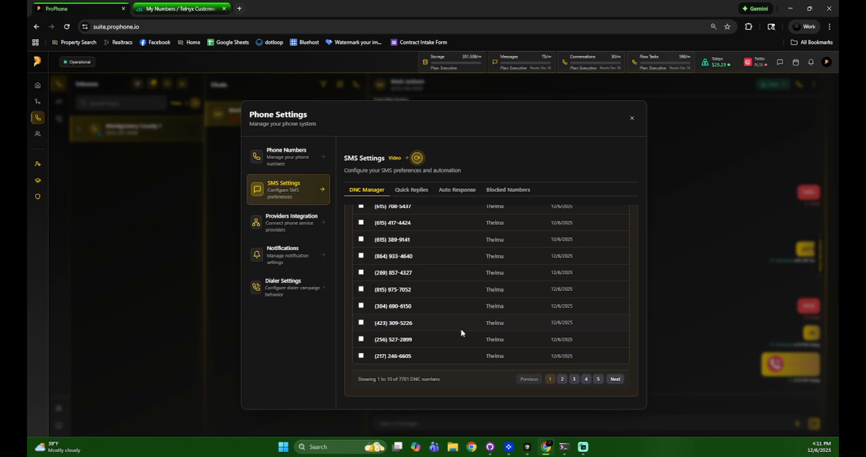
scroll(461, 330, up, 5)
scroll(462, 331, down, 1)
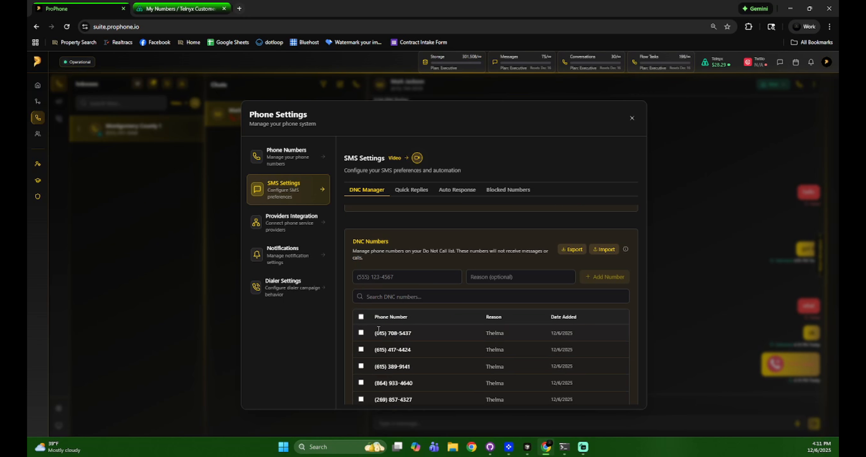
click(360, 315)
scroll(390, 323, down, 3)
scroll(374, 255, up, 1)
click(362, 243)
click(361, 282)
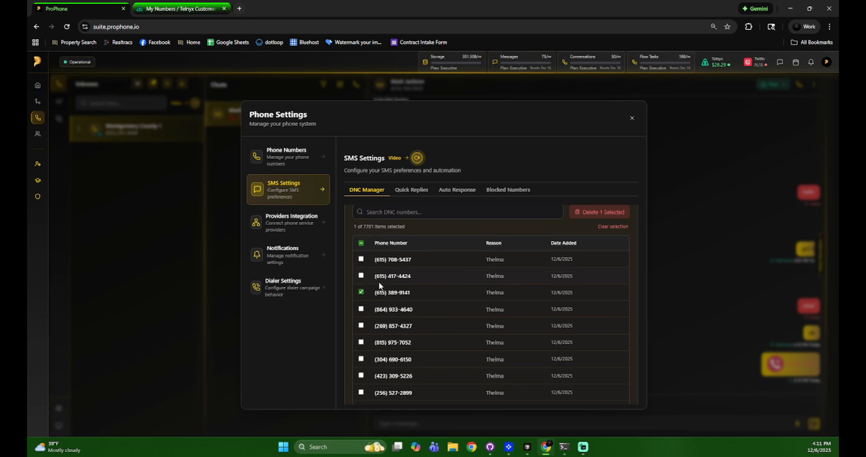
scroll(442, 312, up, 3)
click(366, 378)
- Select all 7701 DNC numbers and confirm deleting them
click(414, 300)
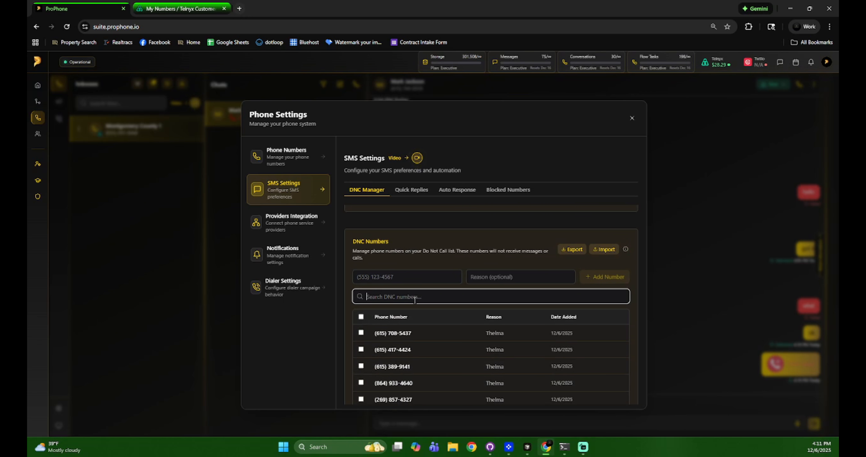
click(360, 317)
click(583, 302)
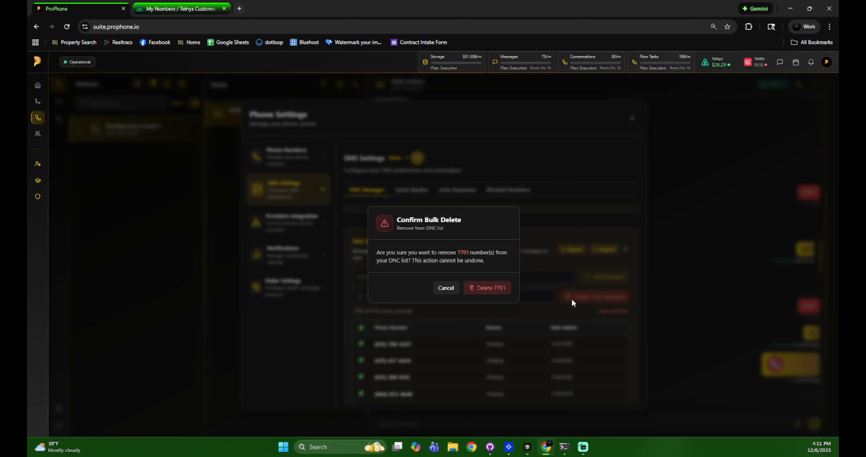
click(490, 289)
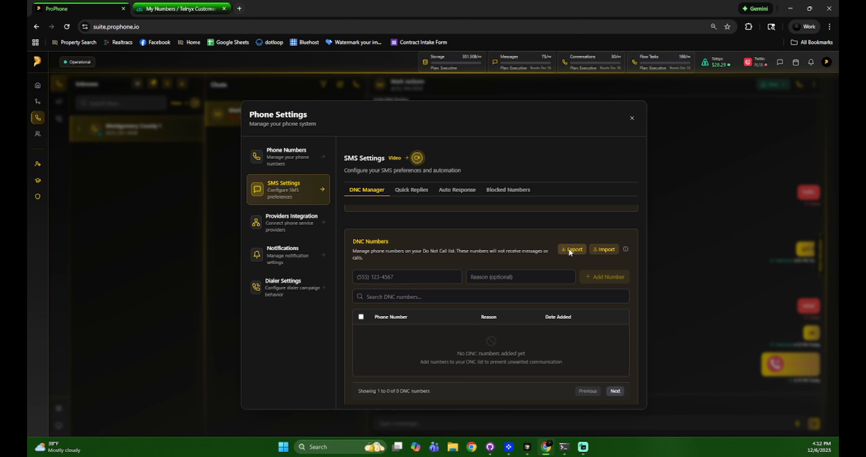
- Add the contact's phone number to the DNC list again
click(377, 279)
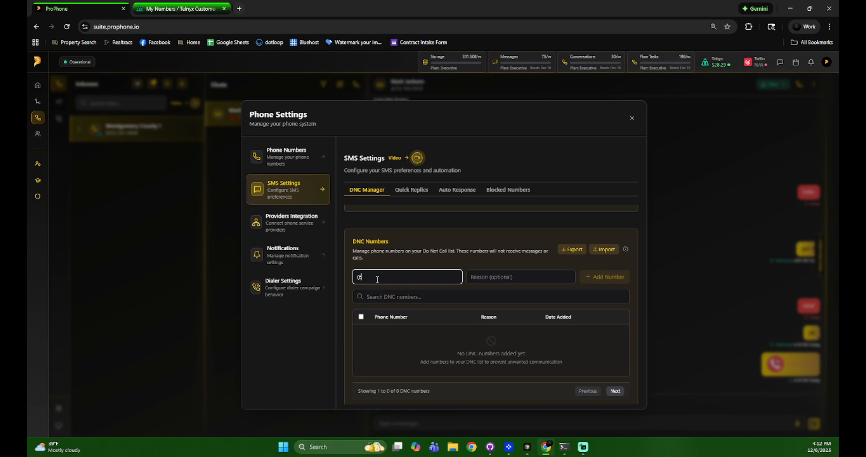
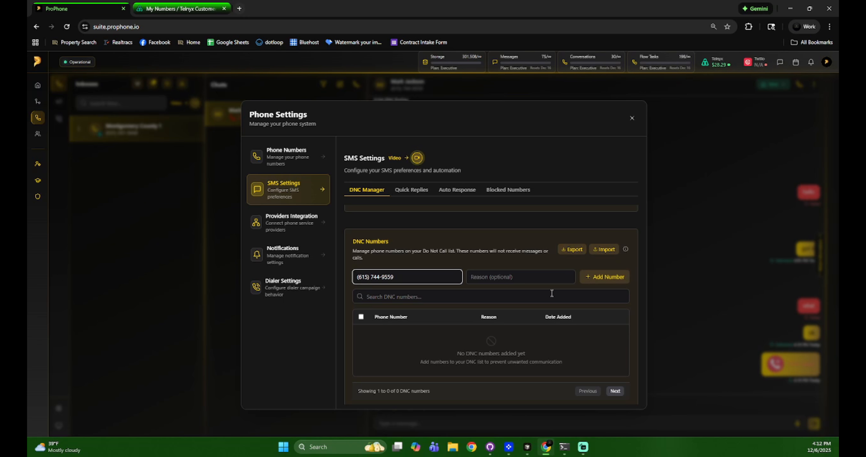
click(614, 280)
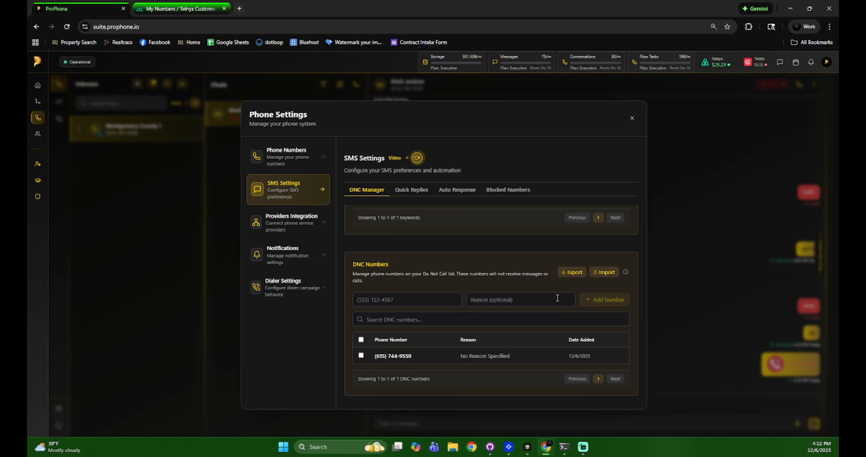
- Export the DNC numbers as dnc-list-2025-12-06.csv and open the downloaded file
click(361, 339)
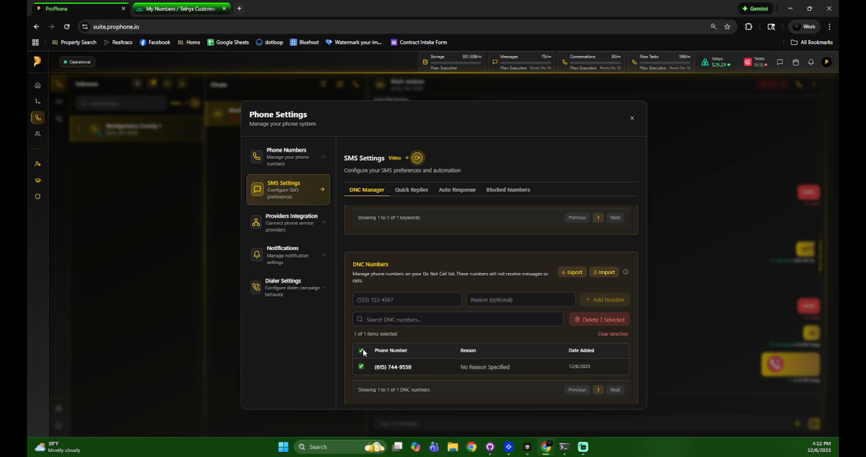
click(572, 272)
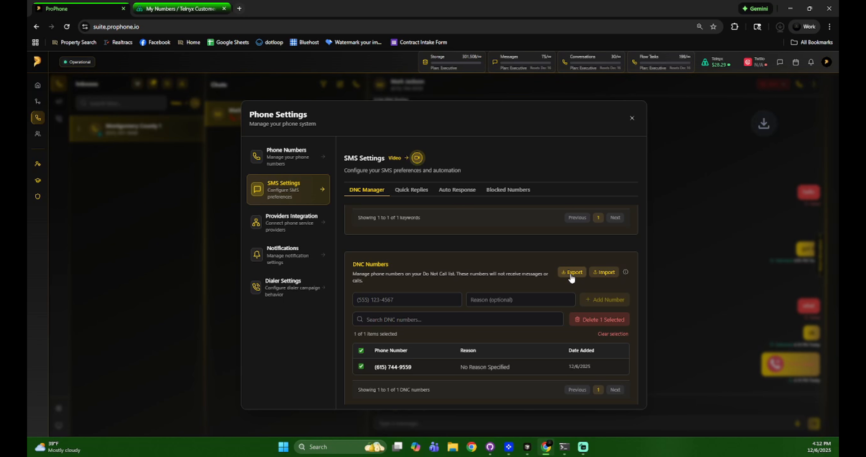
click(695, 52)
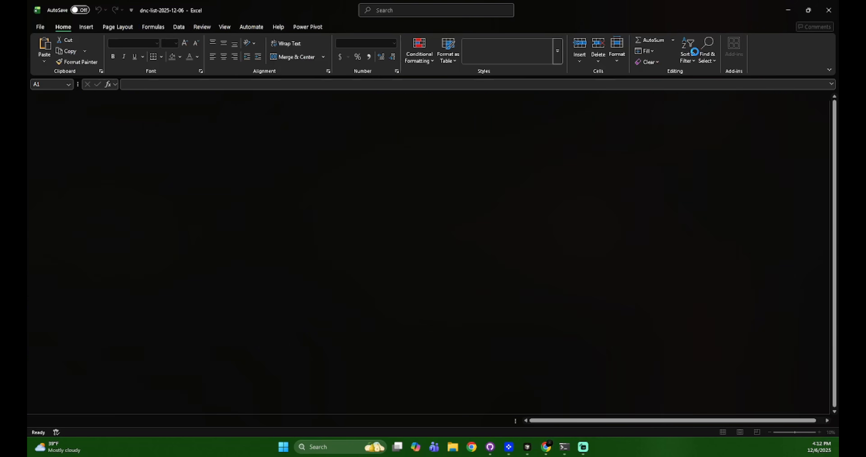
- Widen the Phone Number, Reason and Date Added columns of the exported DNC CSV, then close without saving
double_click(64, 97)
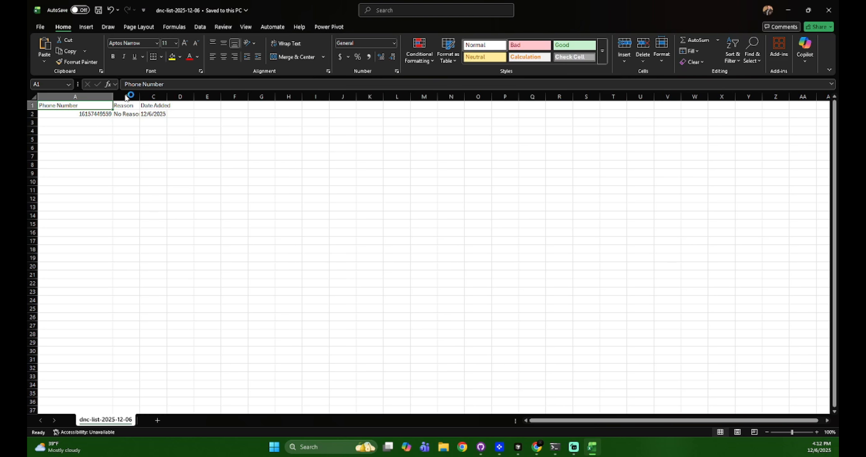
click(492, 346)
drag(140, 97, 163, 97)
drag(233, 164, 230, 157)
drag(190, 97, 200, 97)
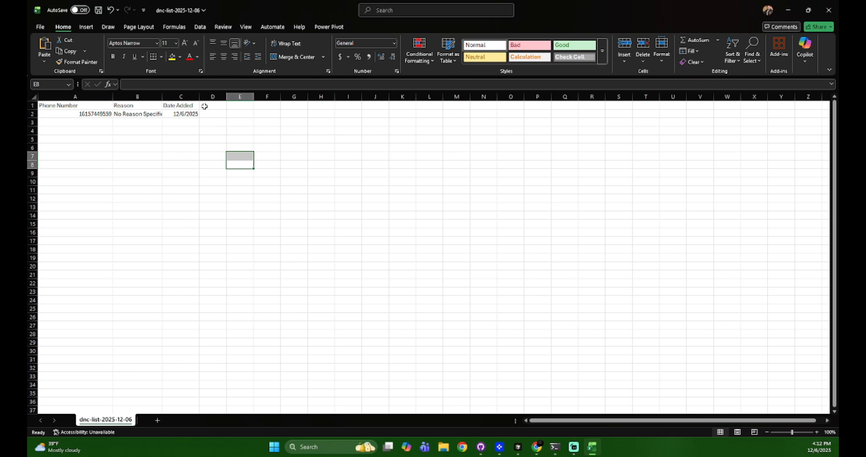
click(240, 122)
click(829, 10)
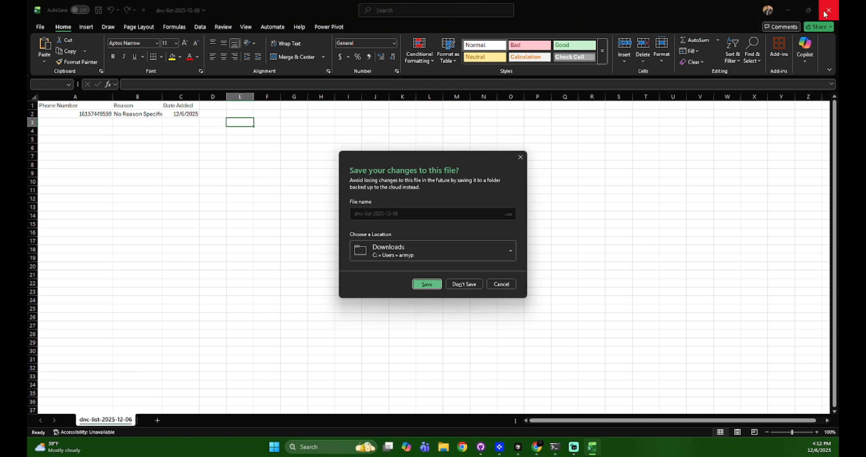
click(466, 285)
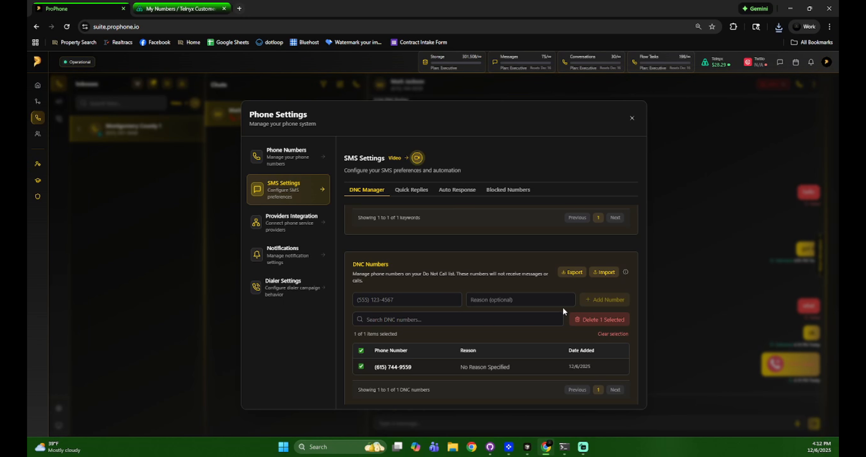
- Delete the selected DNC number and the hello auto-DNC keyword
click(575, 319)
click(482, 289)
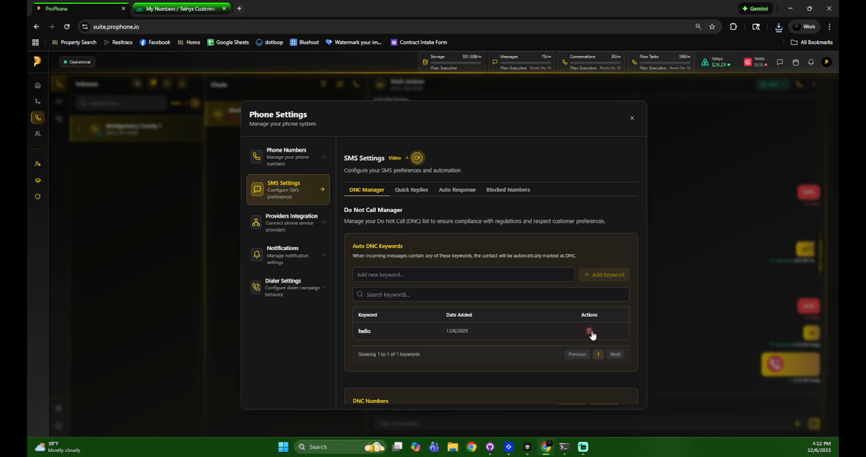
click(589, 330)
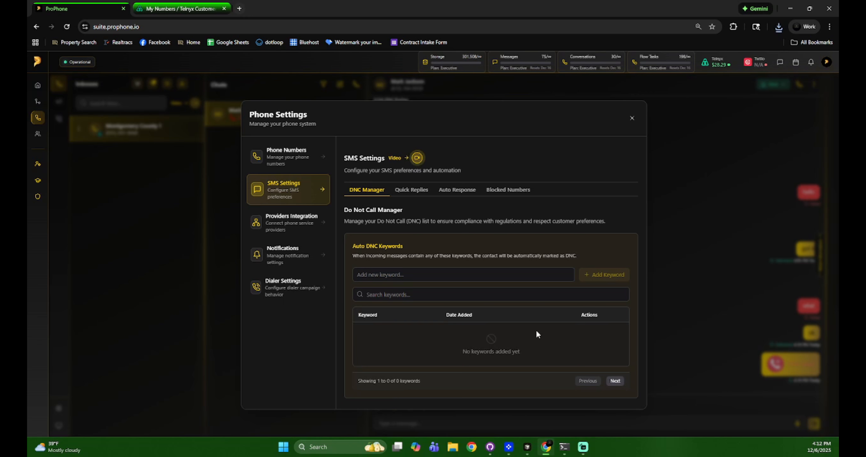
- Show the Quick Replies settings with their General and Real Estate categories
scroll(450, 243, down, 6)
scroll(450, 243, up, 5)
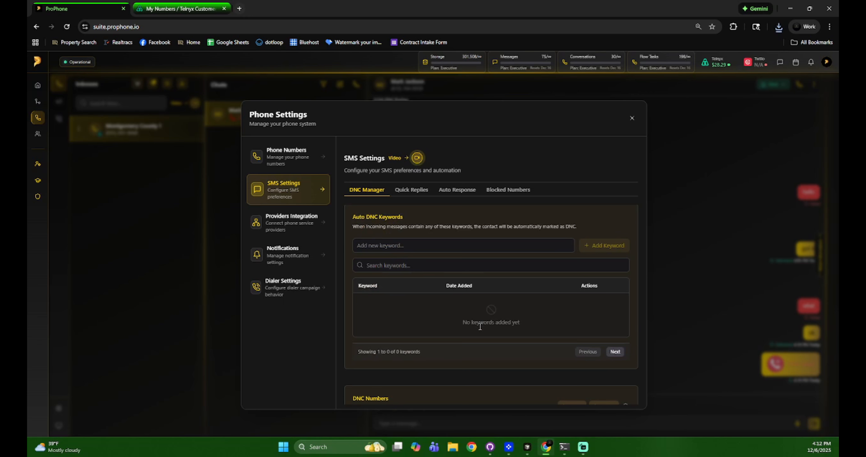
scroll(478, 325, down, 5)
scroll(478, 328, up, 6)
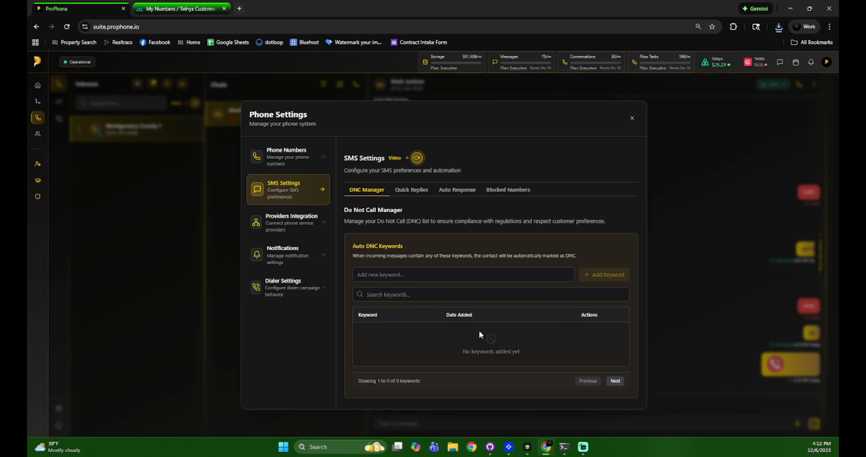
click(411, 191)
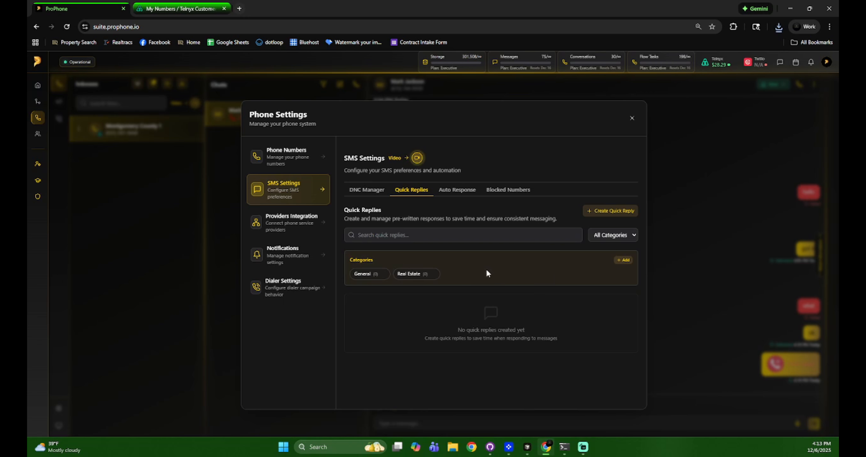
- Open an empty Create Quick Reply form with General as the default category
click(601, 215)
- Name the quick reply 'Business Card', set category Real Estate, and enter 'Here is my business card'
click(427, 201)
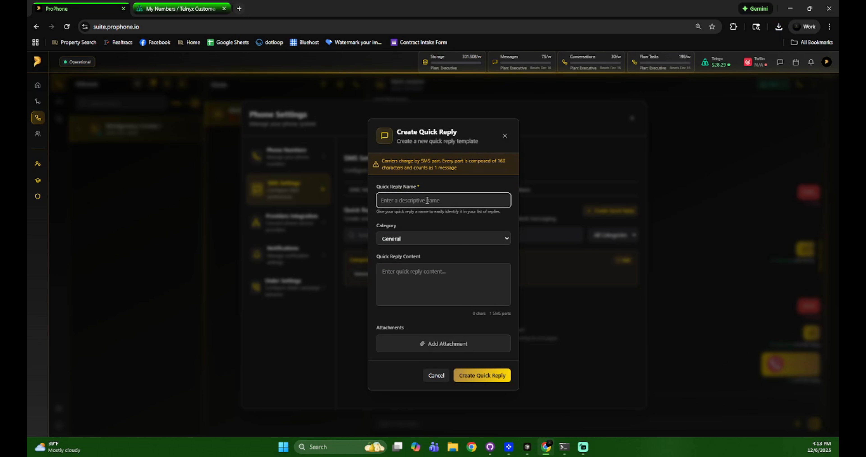
text(Busine)
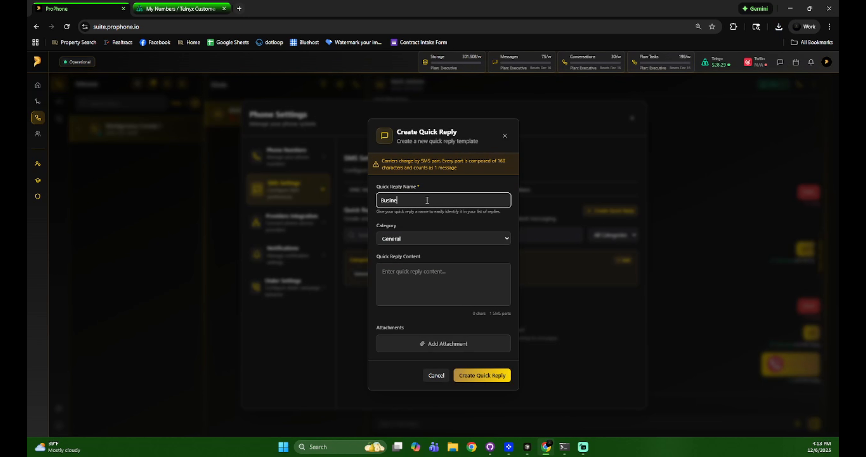
text(ss Card)
click(413, 243)
click(406, 262)
click(408, 271)
text(Here is my busi)
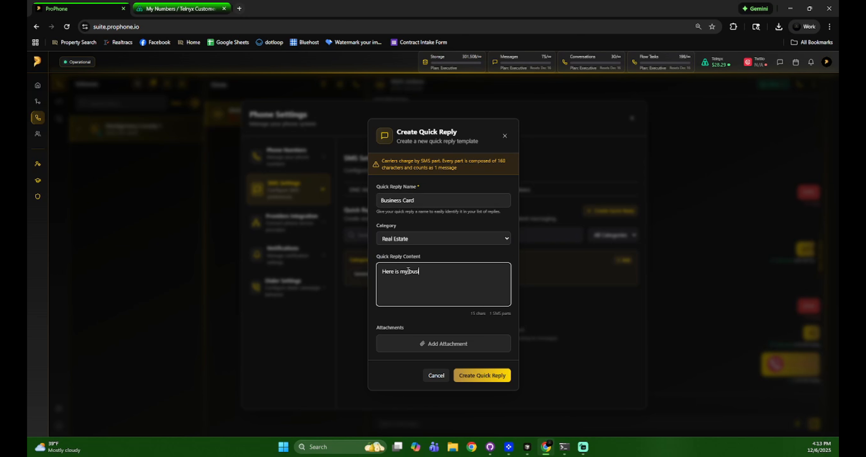
text(ness card)
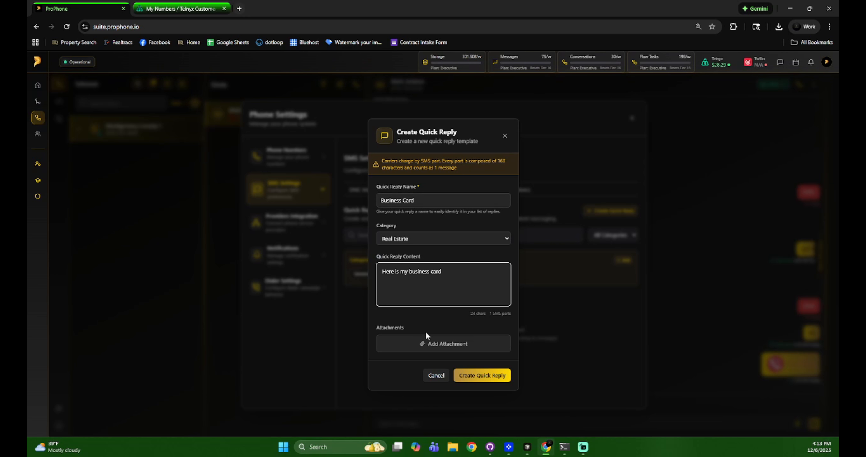
- Attach the business card image from Downloads, save the quick reply, and close settings
click(427, 342)
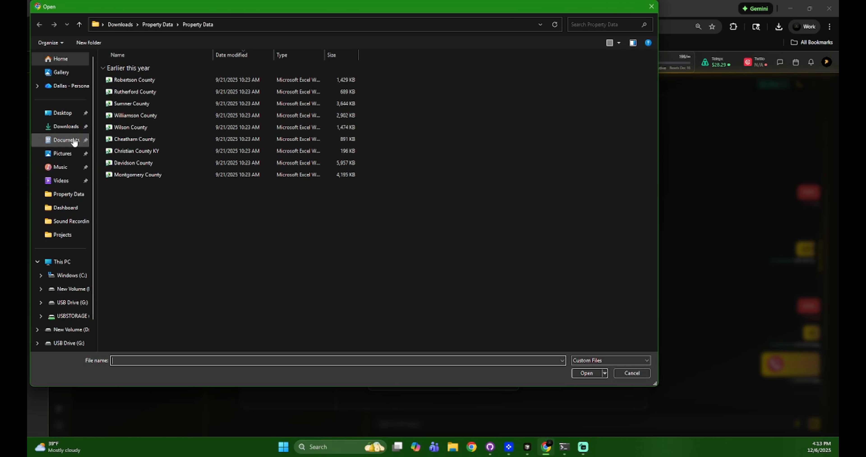
click(64, 127)
click(62, 113)
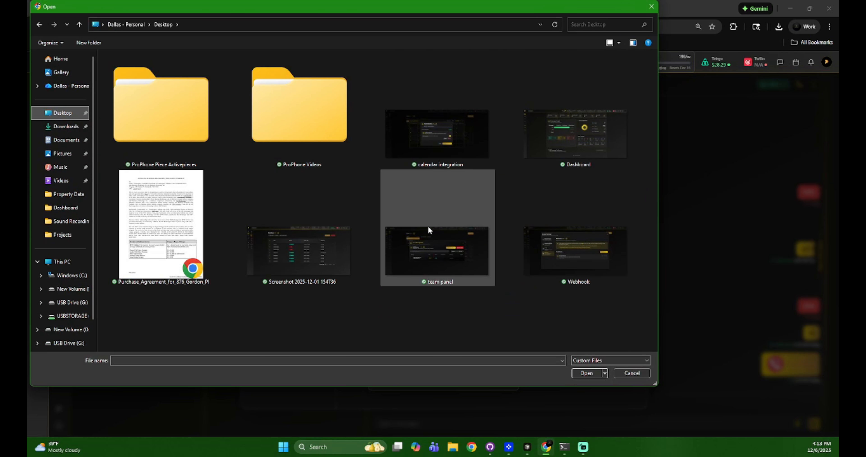
click(65, 126)
scroll(370, 243, down, 5)
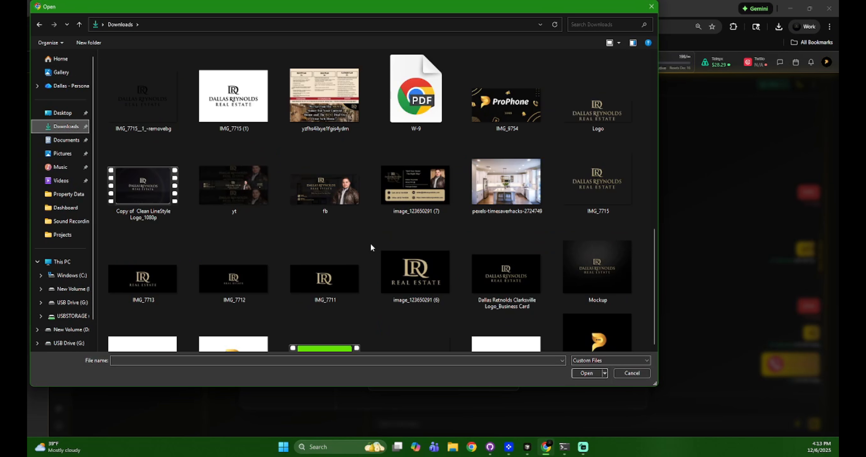
double_click(399, 201)
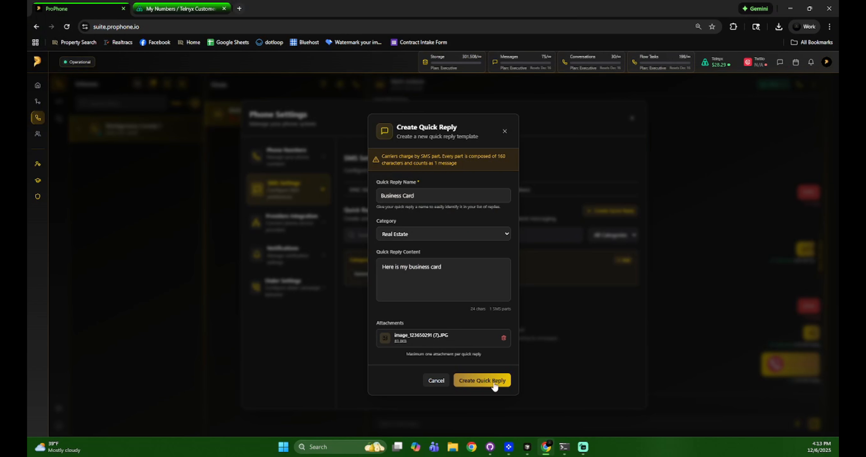
click(490, 383)
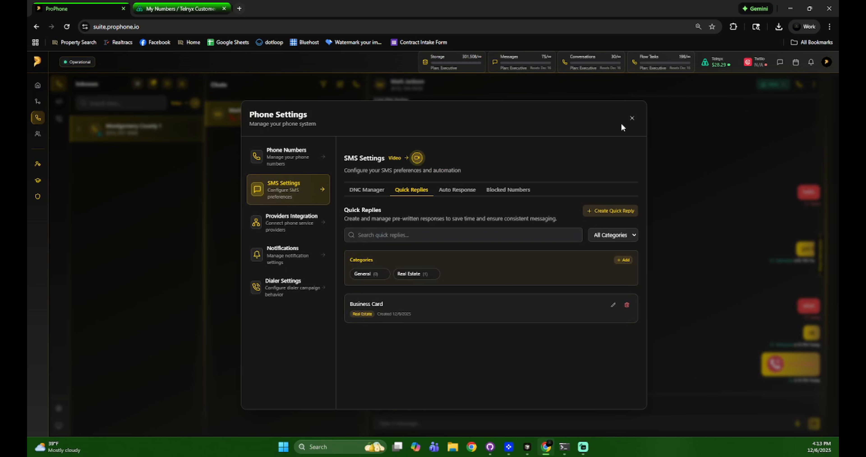
click(632, 118)
- Send the Business Card quick reply with its image in the Montgomery County 1 contact's chat
click(147, 135)
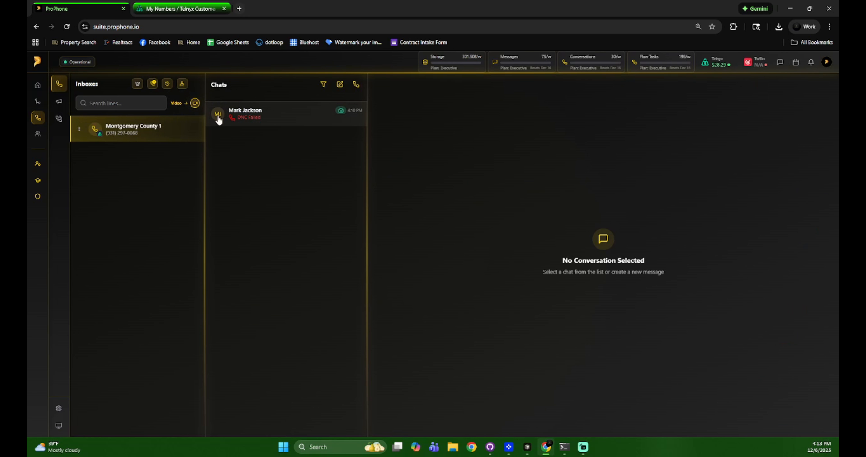
click(261, 112)
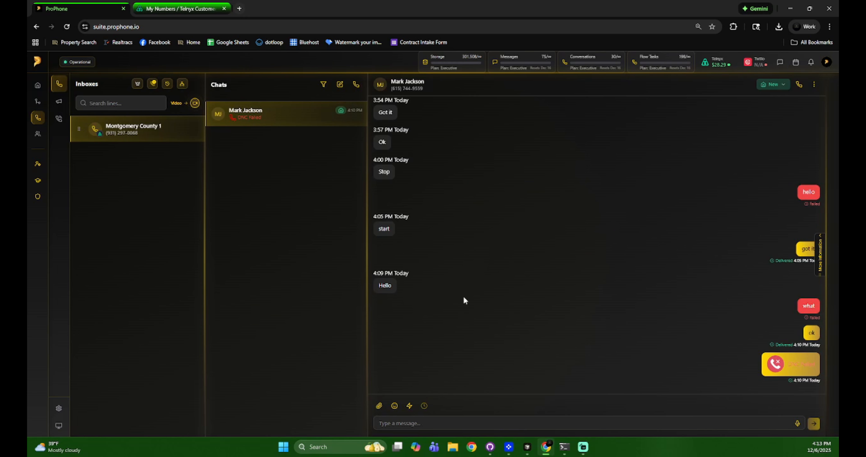
click(409, 406)
click(424, 287)
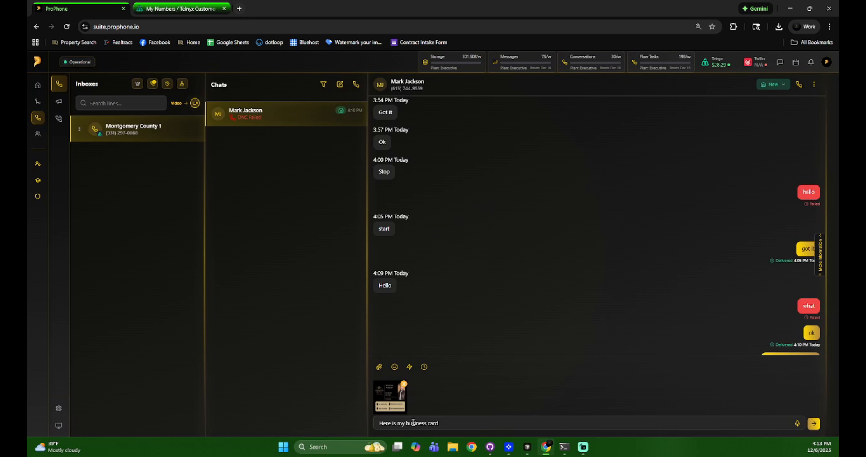
click(814, 423)
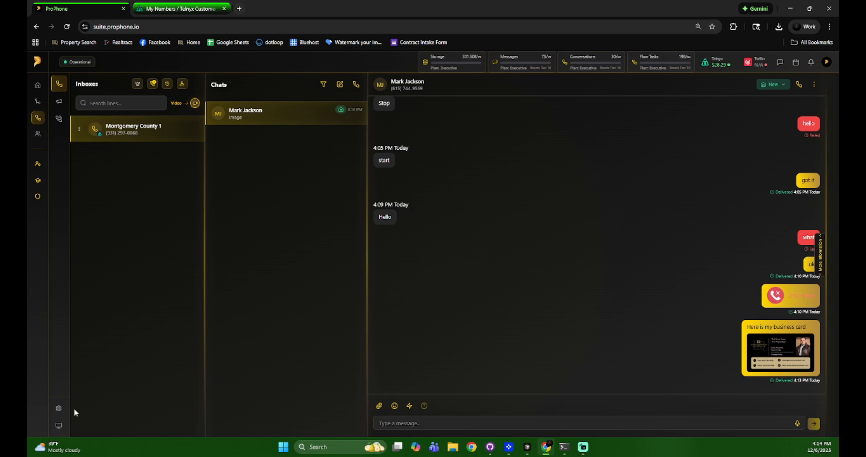
click(68, 408)
- Under SMS Settings' Quick Replies, delete the Business Card reply and confirm
click(290, 195)
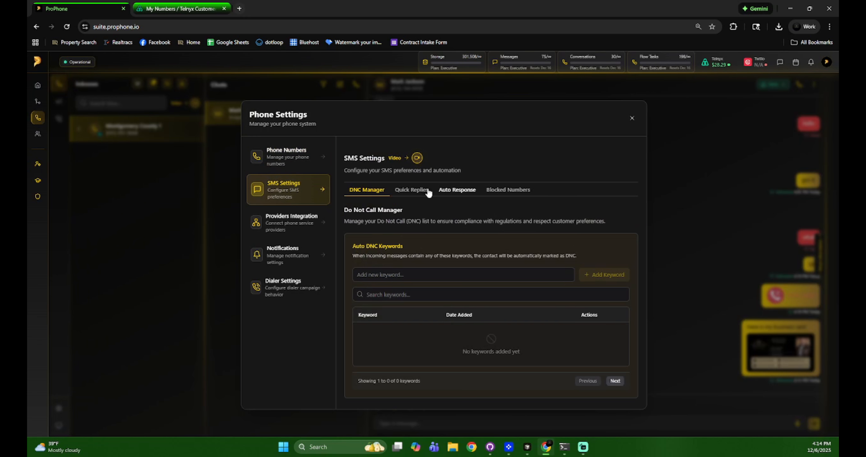
click(412, 190)
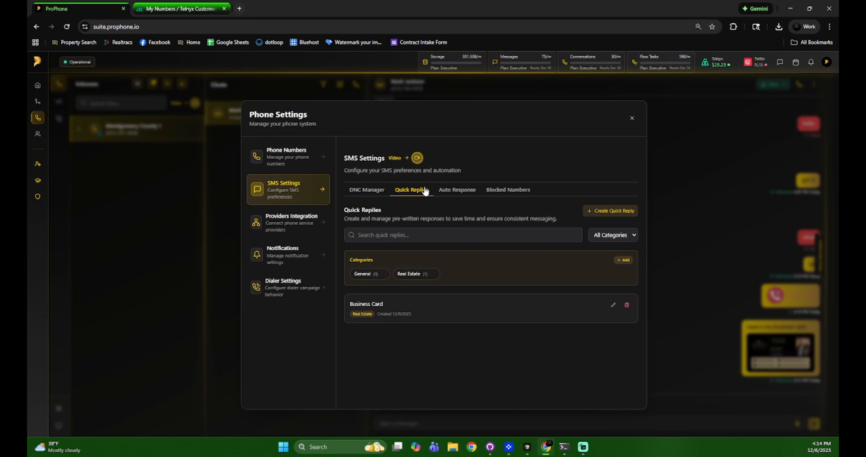
click(613, 304)
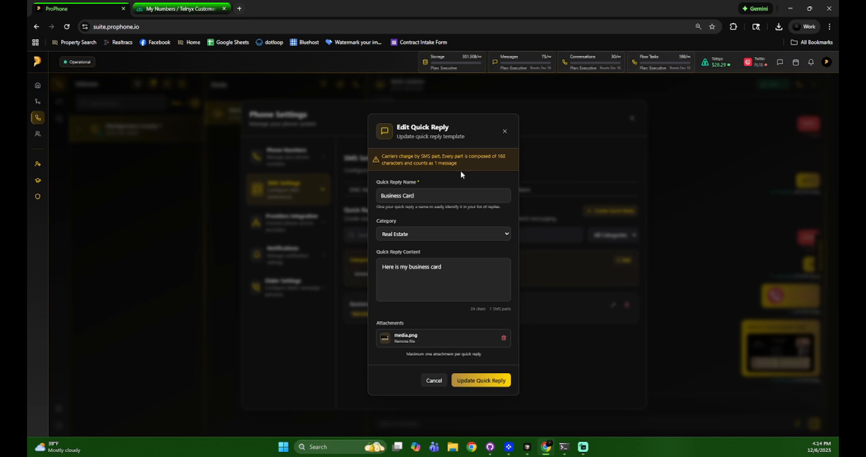
click(505, 131)
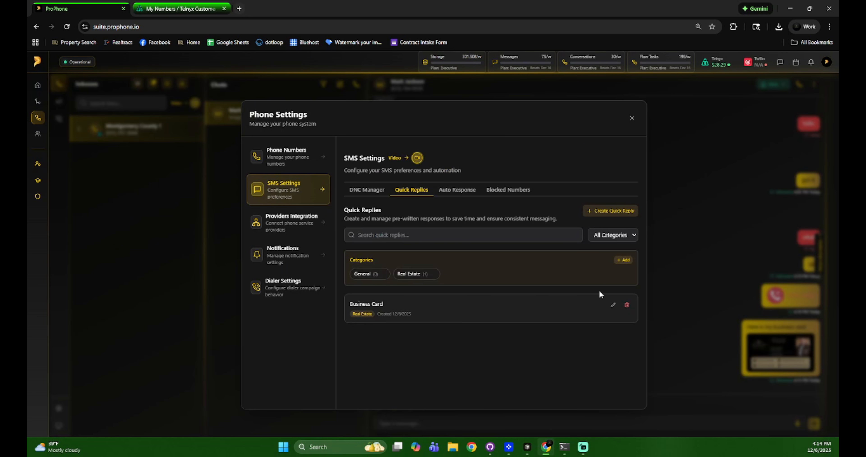
click(627, 305)
click(503, 289)
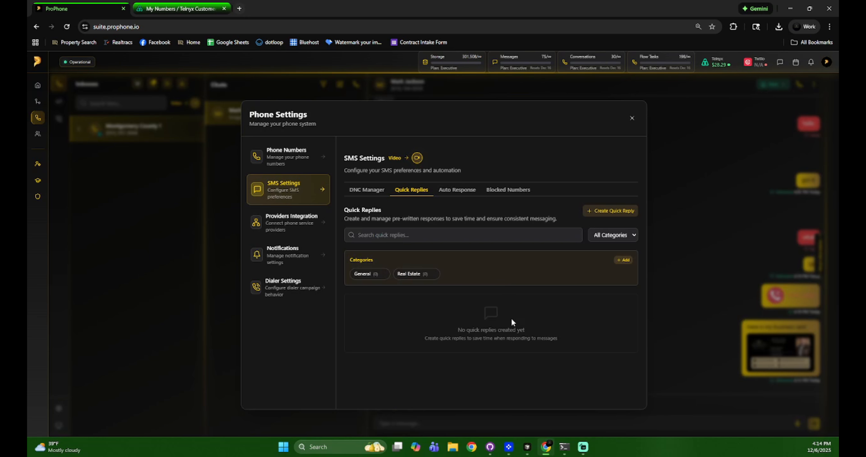
click(623, 260)
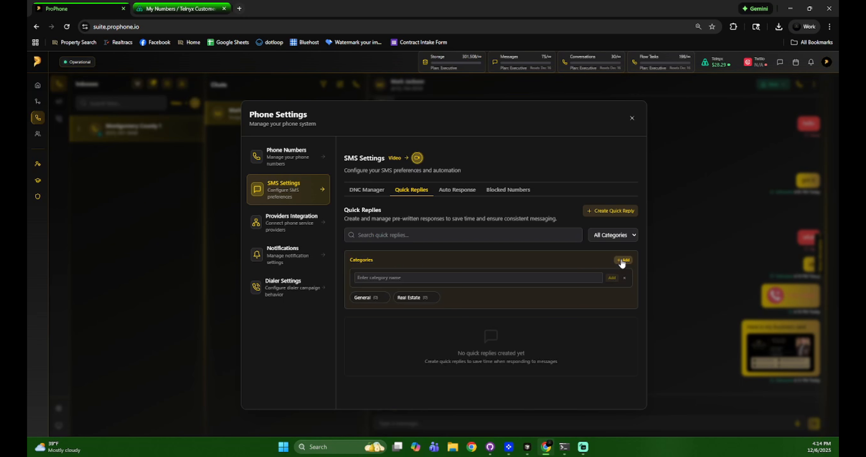
click(569, 277)
text(Sales)
click(611, 277)
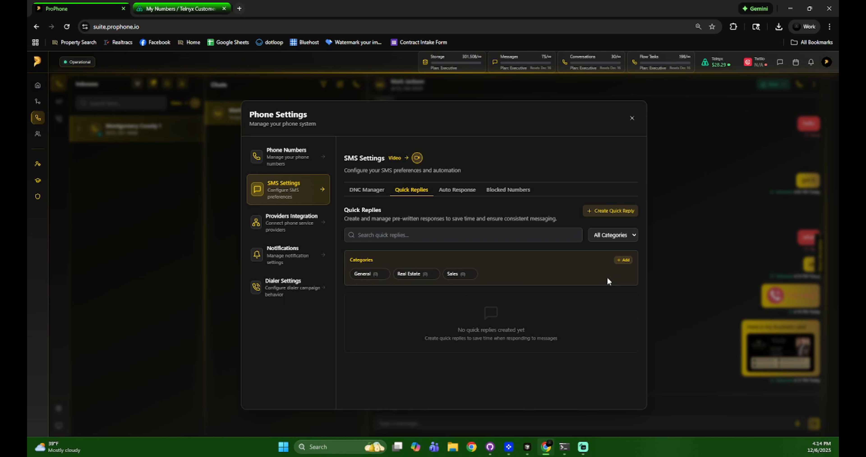
click(624, 262)
click(451, 278)
text(W)
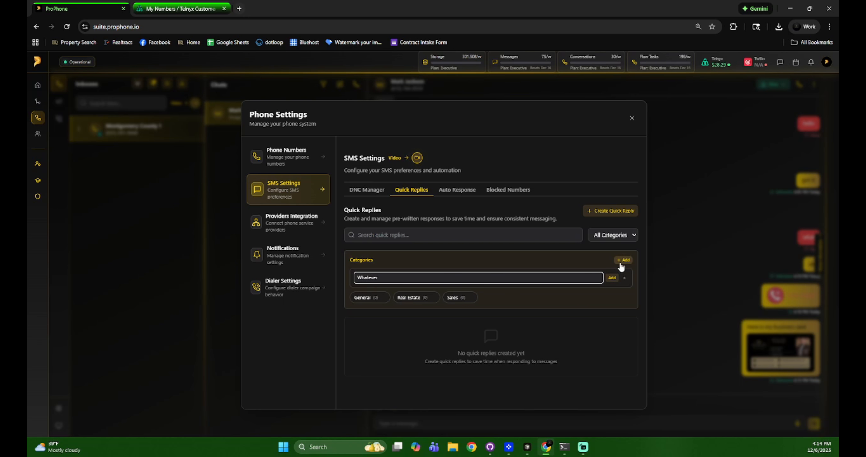
text(hatever)
click(612, 278)
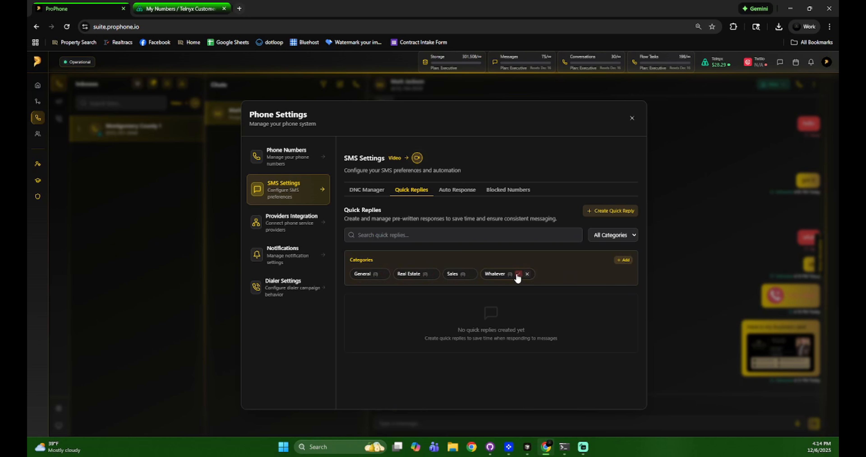
click(519, 274)
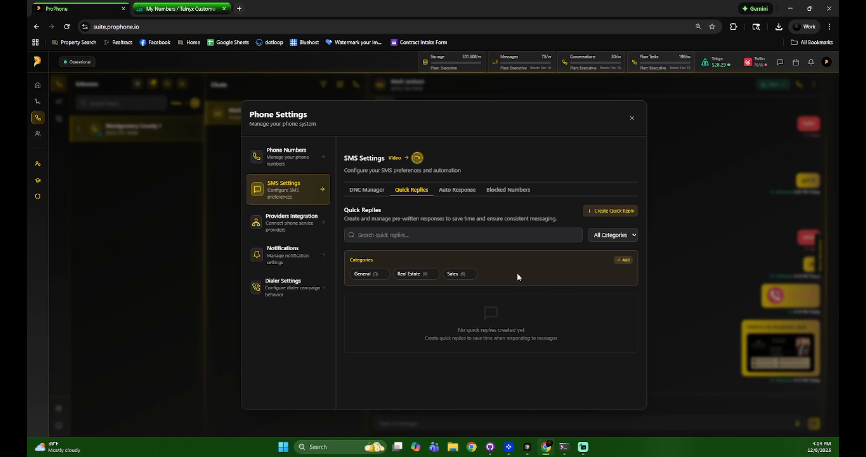
click(470, 275)
mouse_move(381, 273)
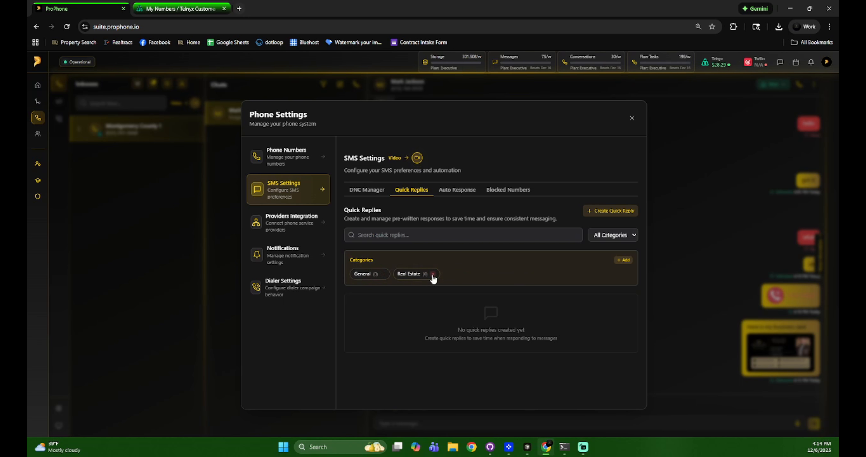
click(442, 274)
- Create an auto response named 'Tutorial' assigned to the Montgomery County 1 line
click(459, 190)
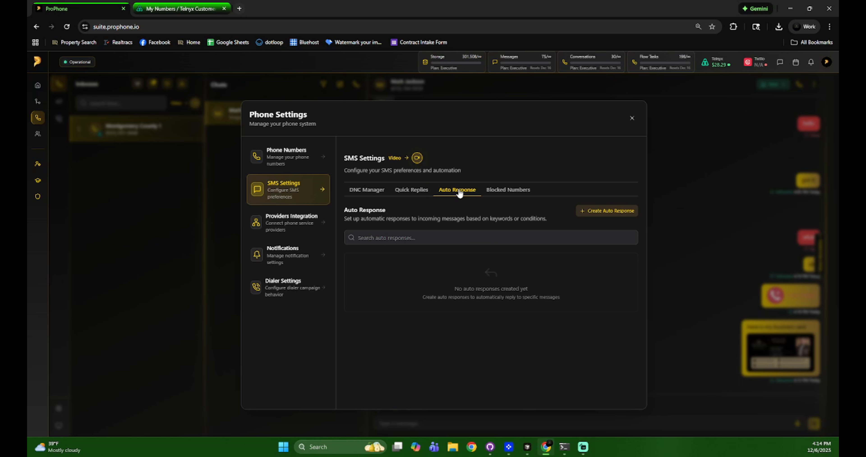
click(609, 213)
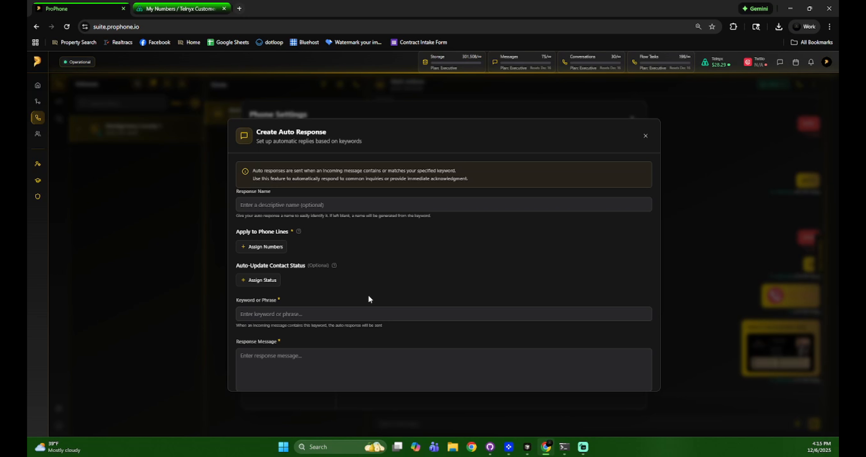
click(302, 212)
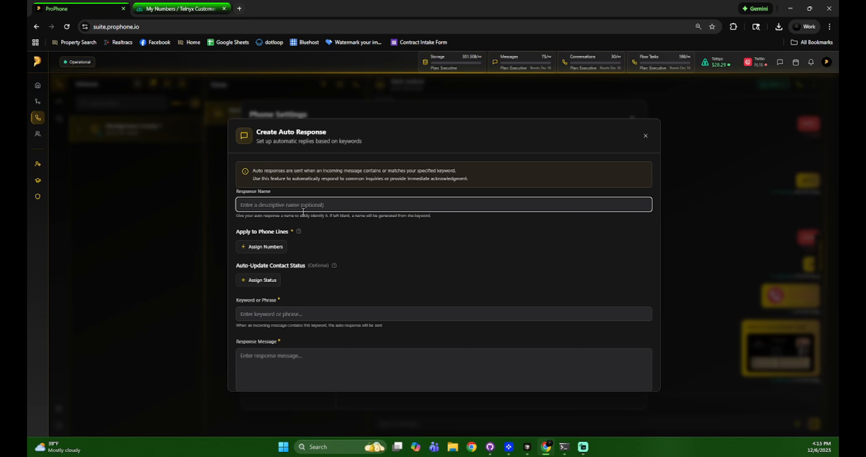
text(Tutorial)
click(270, 246)
click(401, 280)
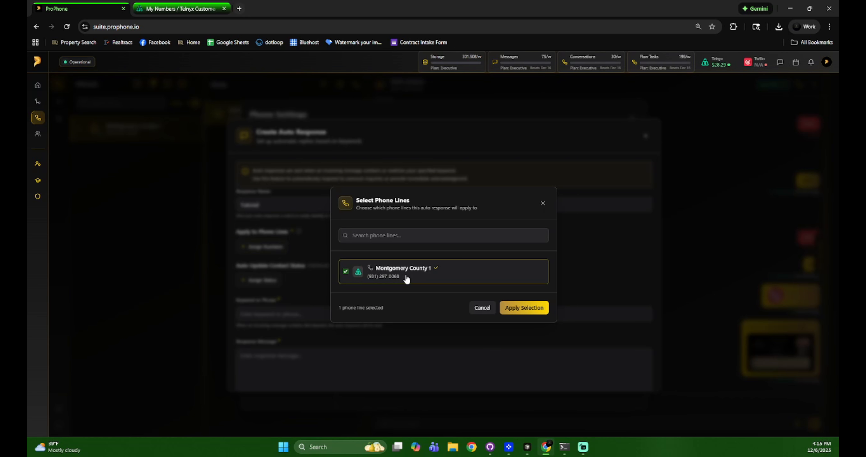
click(518, 309)
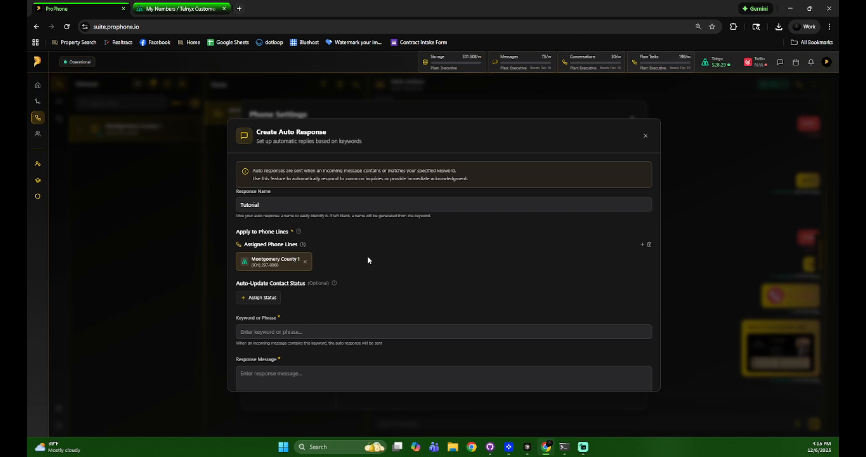
scroll(368, 258, down, 2)
scroll(367, 257, up, 2)
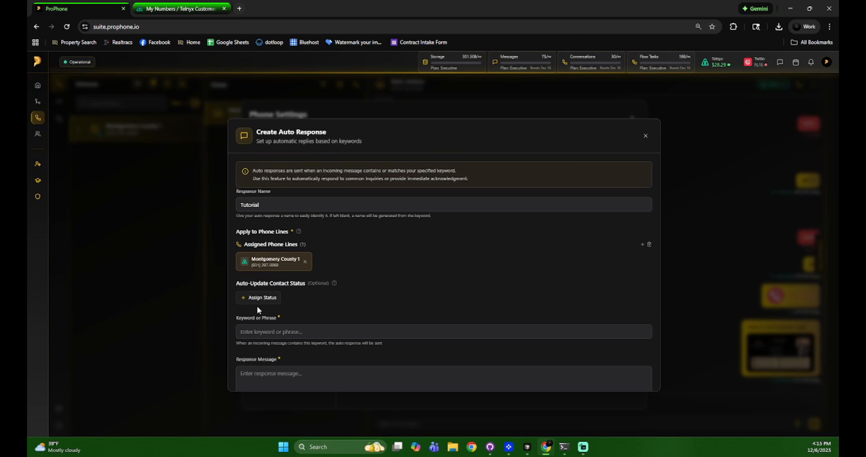
- Assign the Prospecting status and set 'yes' as the trigger keyword
click(263, 304)
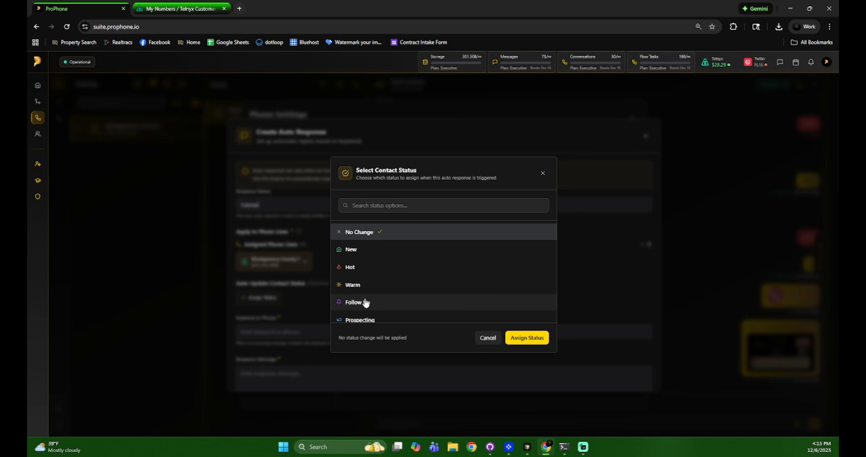
scroll(363, 302, down, 2)
click(366, 279)
scroll(420, 282, down, 3)
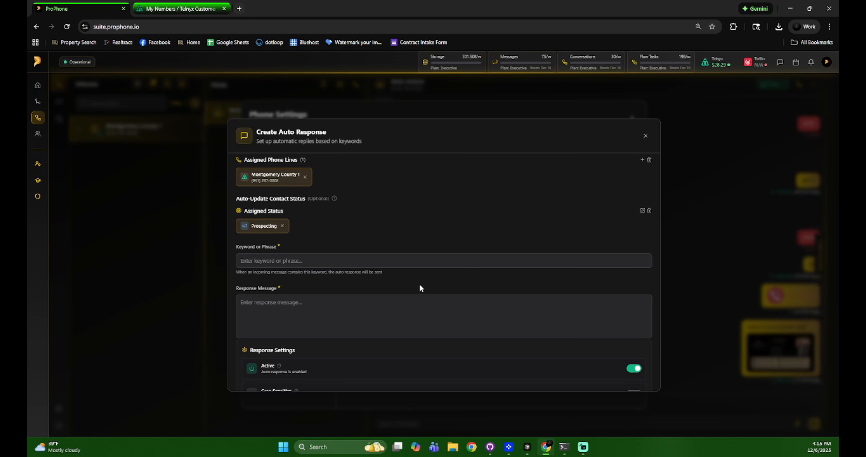
click(301, 265)
text(yes)
- Write the reply 'Great! I would love to assist you on the sell of your home…'
click(304, 311)
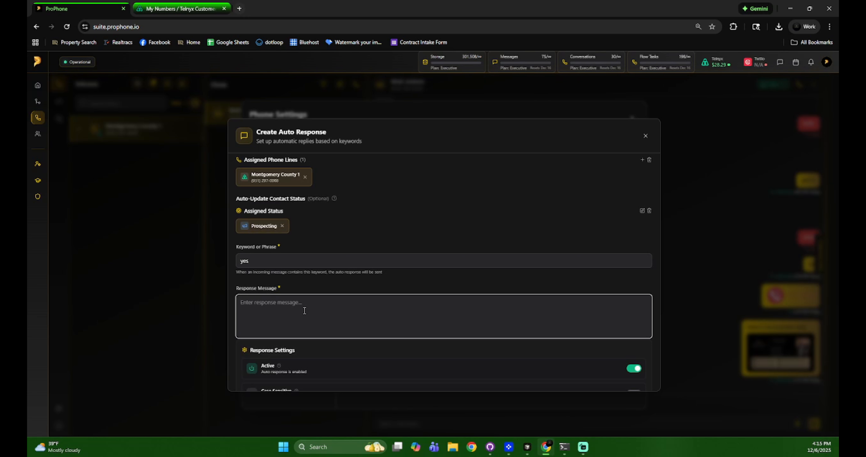
text(yes i am)
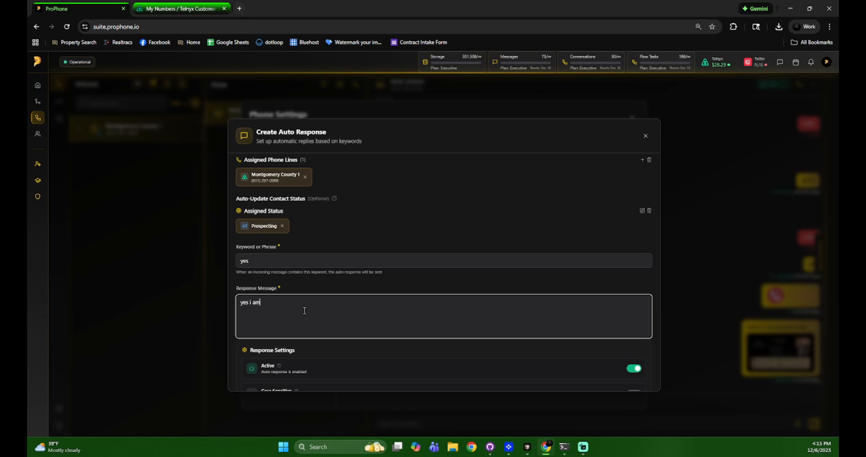
text( intere)
key(BackSpace)
key(BackSpace)
key(BackSpace)
key(BackSpace)
key(BackSpace)
key(BackSpace)
text(i am interes)
key(BackSpace)
key(BackSpace)
key(BackSpace)
key(BackSpace)
key(BackSpace)
key(BackSpace)
key(BackSpace)
key(BackSpace)
key(BackSpace)
key(BackSpace)
key(BackSpace)
key(BackSpace)
key(BackSpace)
key(BackSpace)
key(BackSpace)
text(Great!)
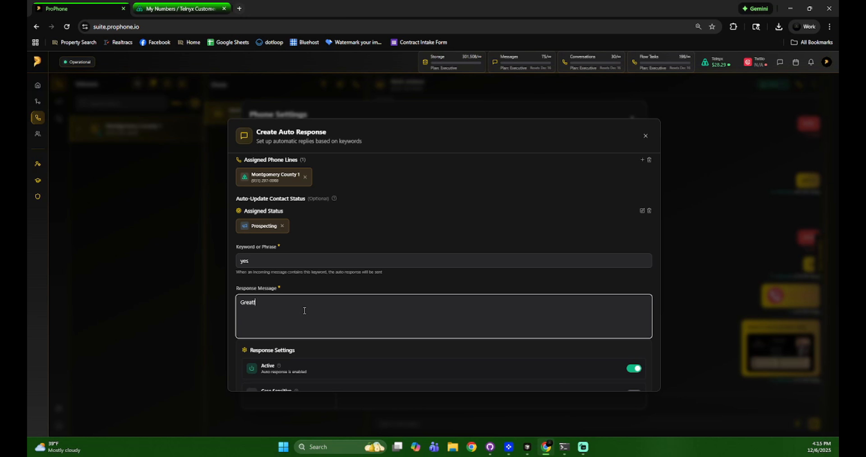
text( I would love t)
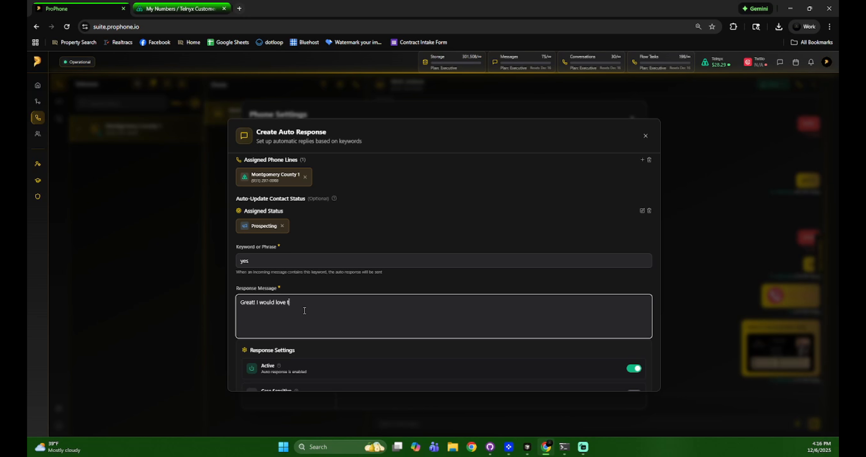
text(o assist you on the sell of your home. W)
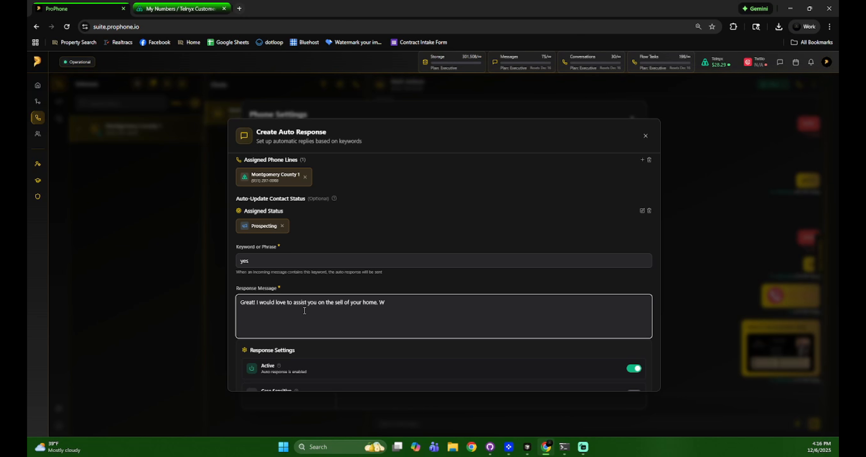
key(BackSpace)
text(Can you tell m)
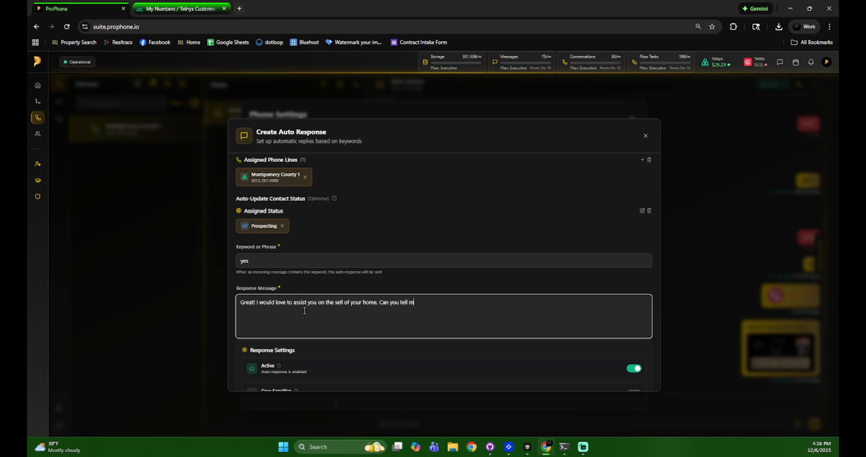
text(e more about)
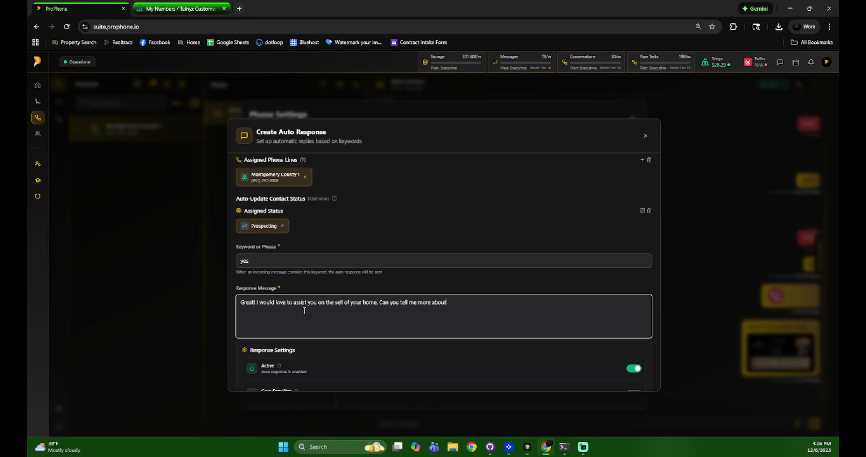
text( your sit)
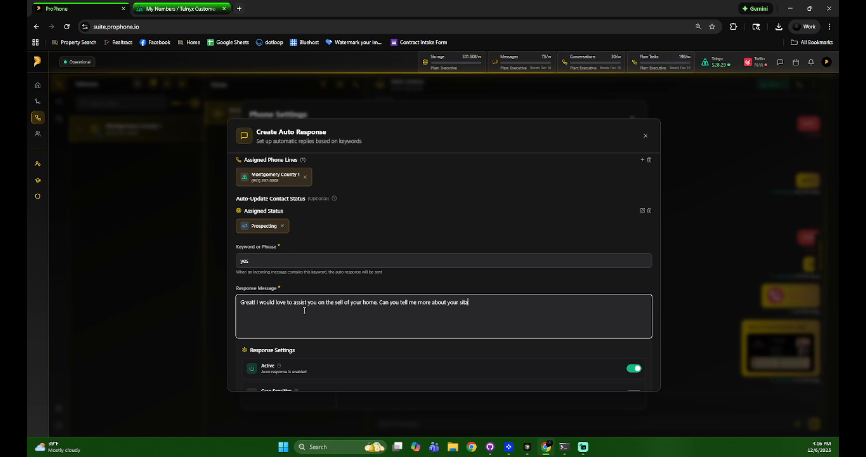
text(u)
text(ation and t)
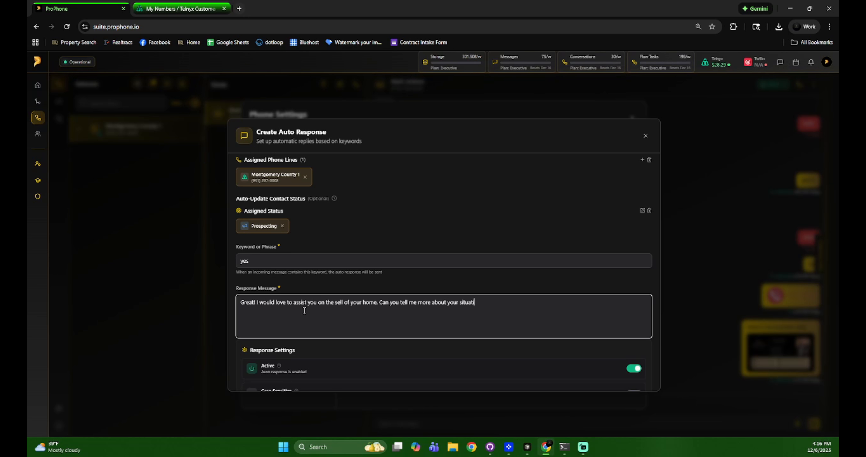
text(imelines)
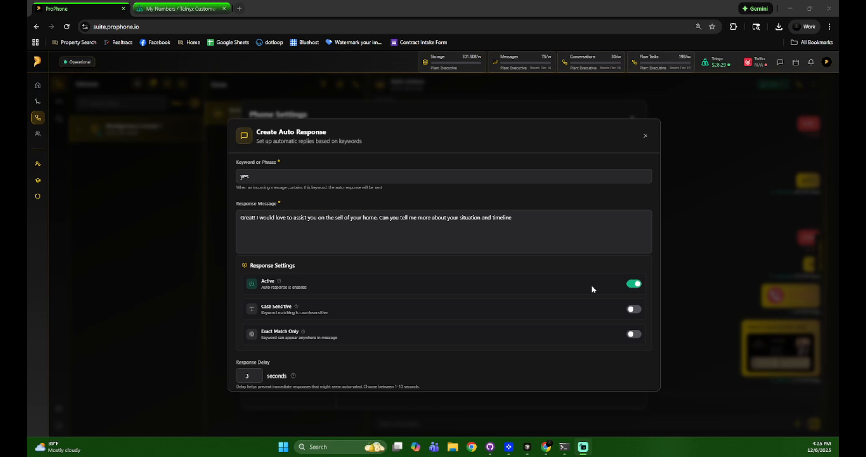
click(635, 285)
click(635, 284)
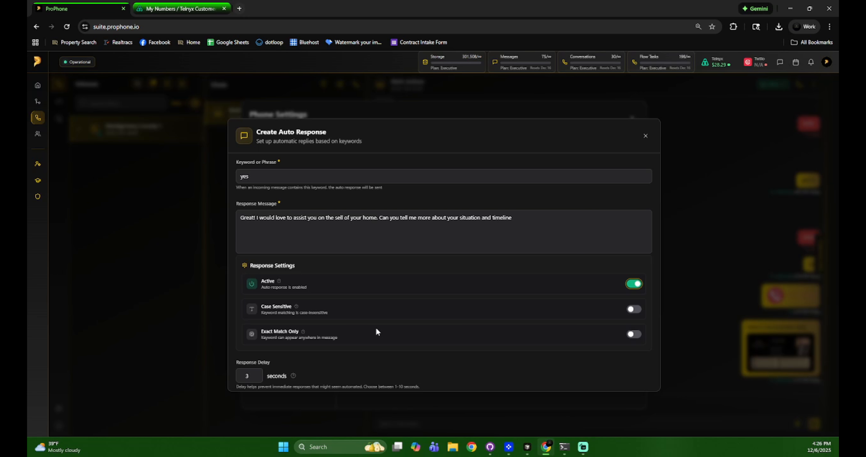
click(262, 176)
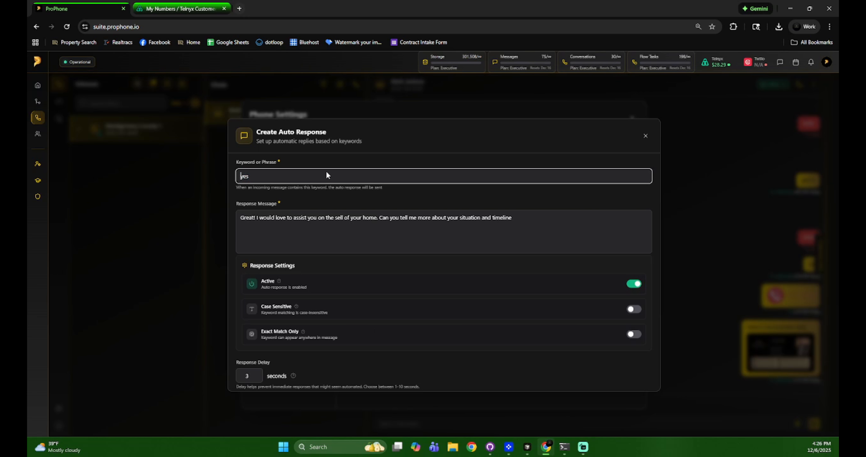
click(302, 195)
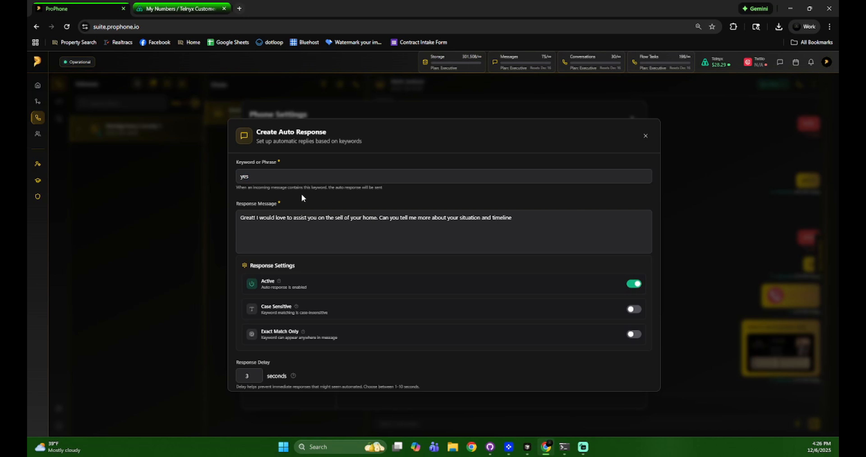
drag(252, 176, 240, 176)
click(240, 178)
click(279, 204)
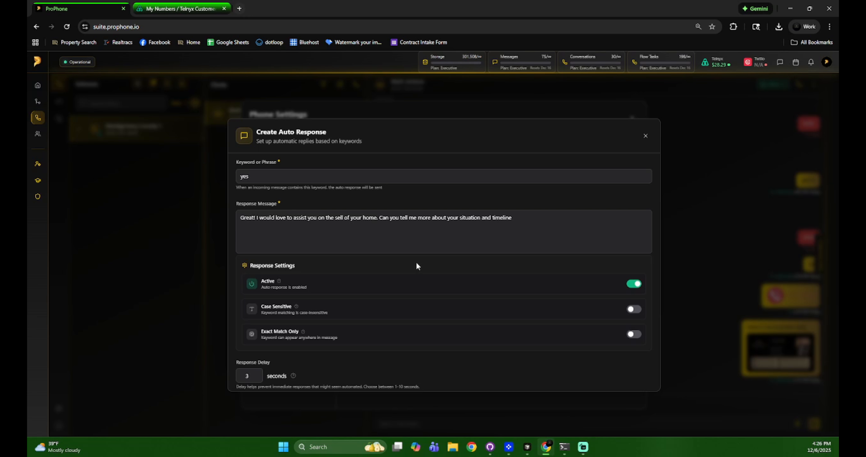
drag(253, 177, 240, 178)
click(255, 178)
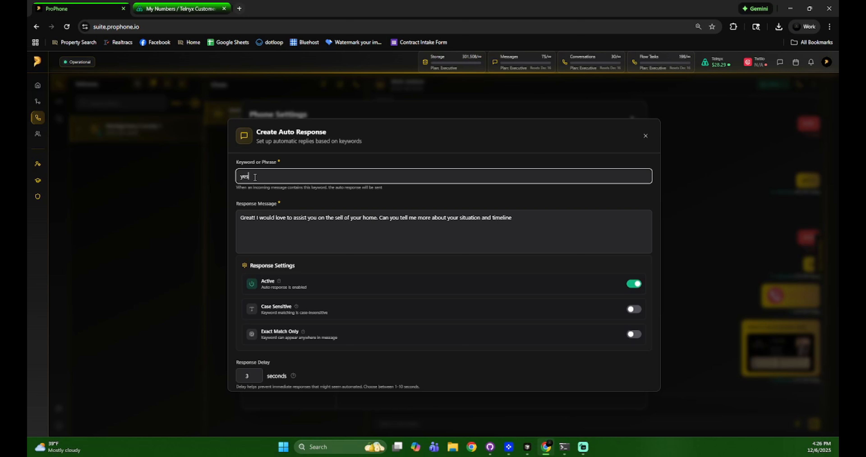
drag(255, 177, 239, 177)
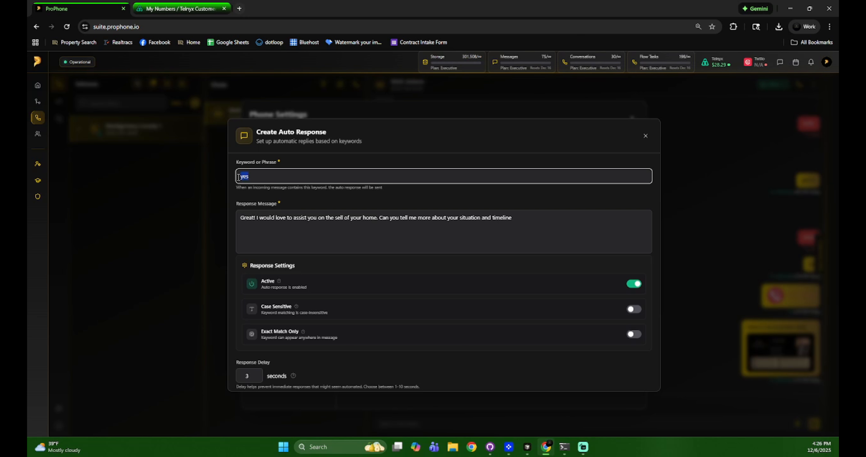
click(257, 180)
double_click(255, 178)
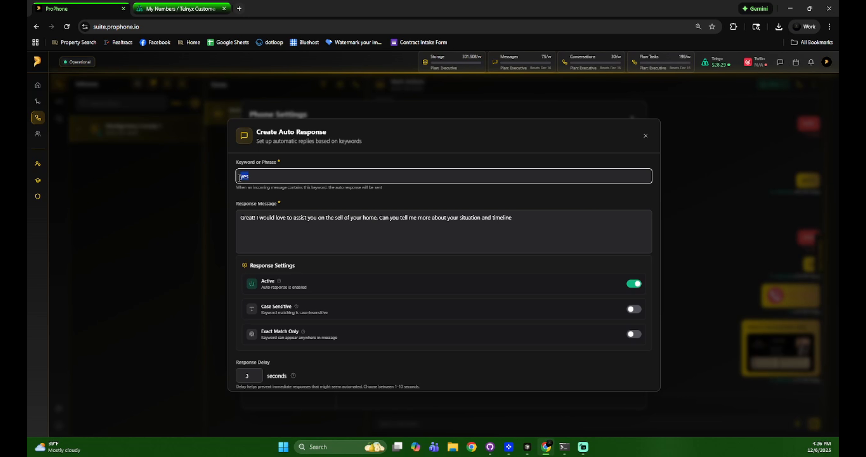
click(255, 176)
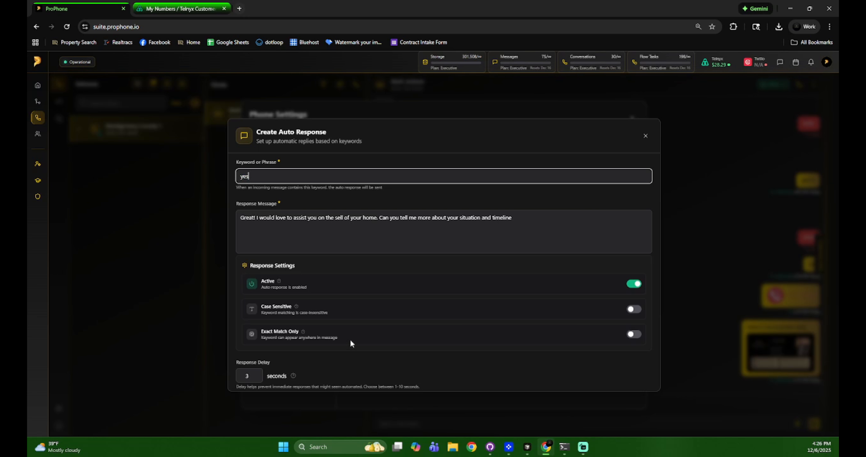
double_click(242, 177)
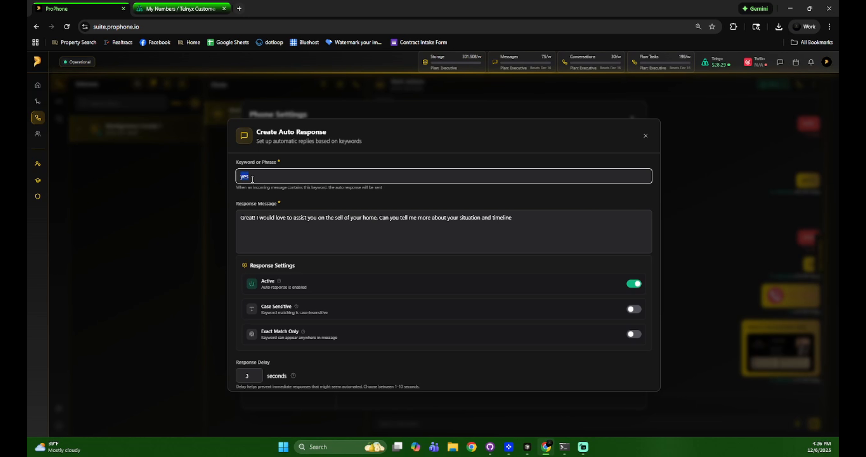
click(254, 179)
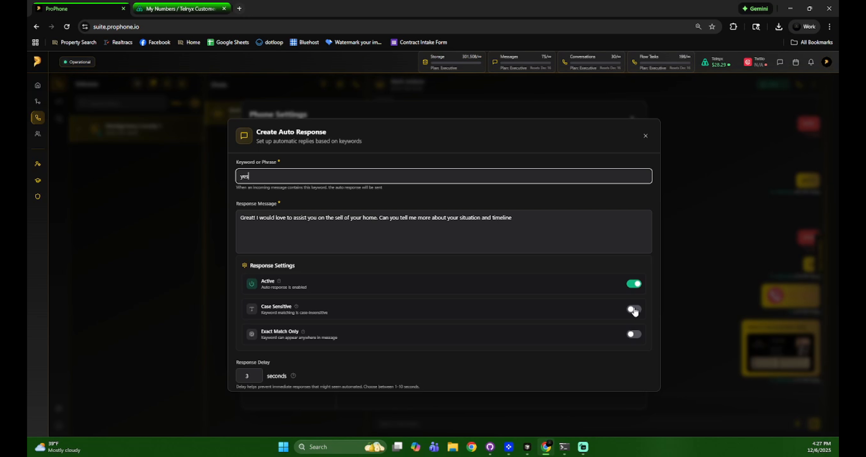
drag(250, 177, 239, 178)
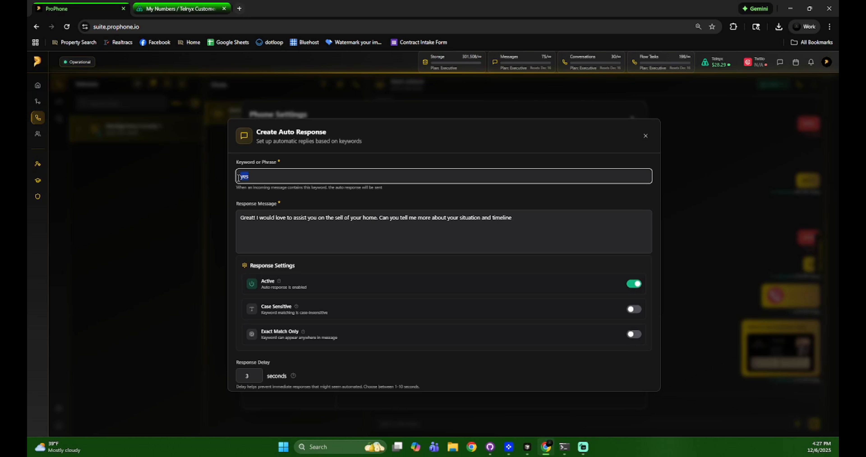
click(254, 188)
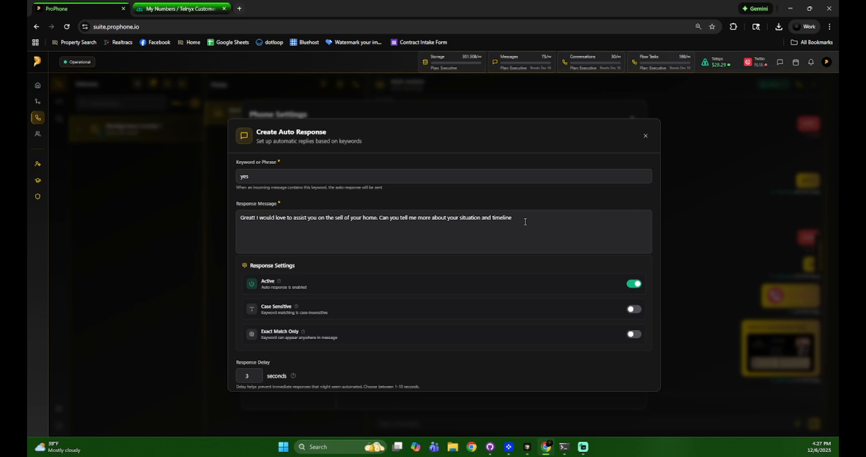
click(827, 63)
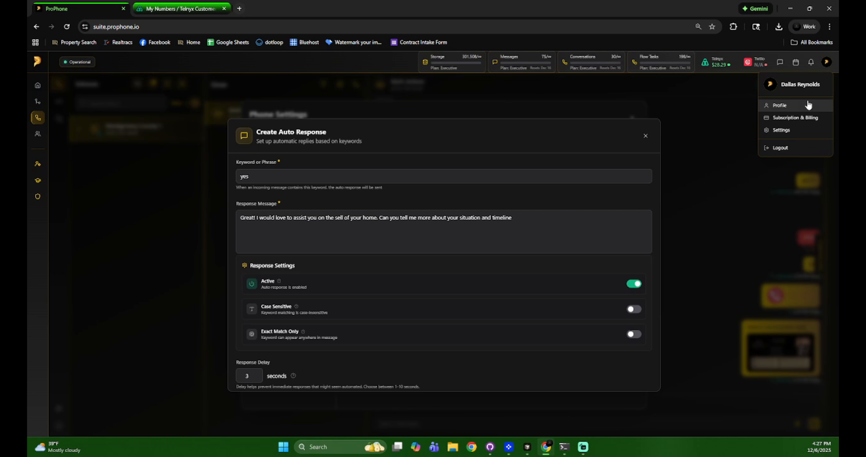
mouse_move(45, 198)
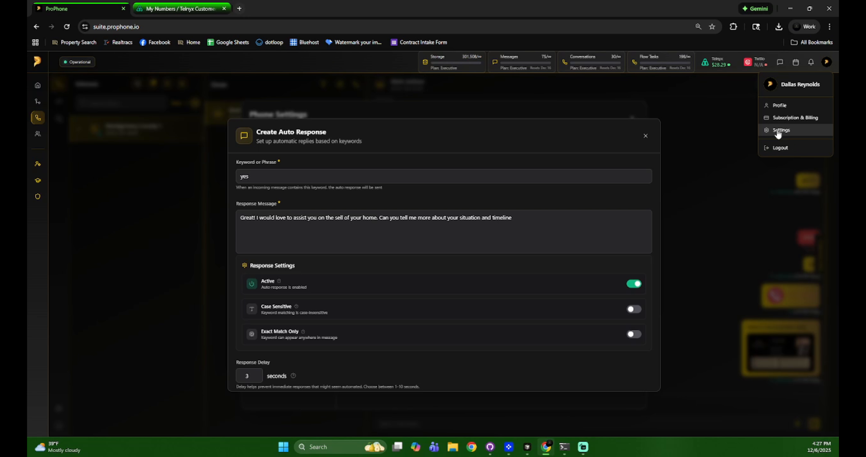
click(826, 61)
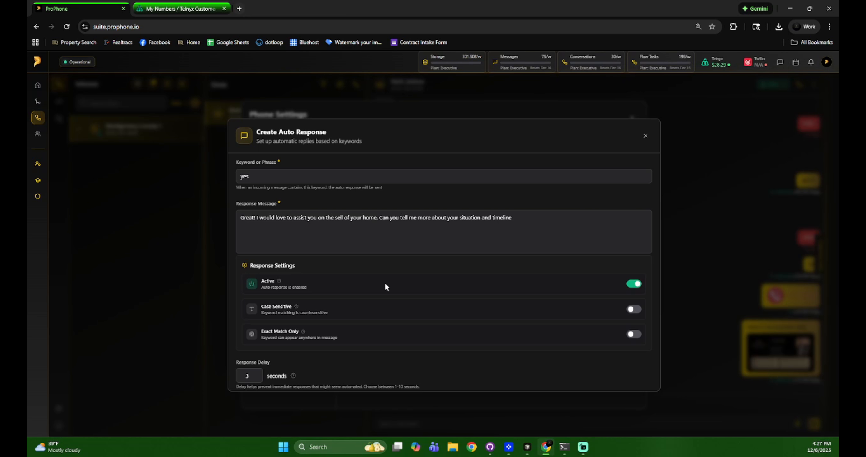
scroll(425, 310, down, 1)
scroll(444, 308, up, 2)
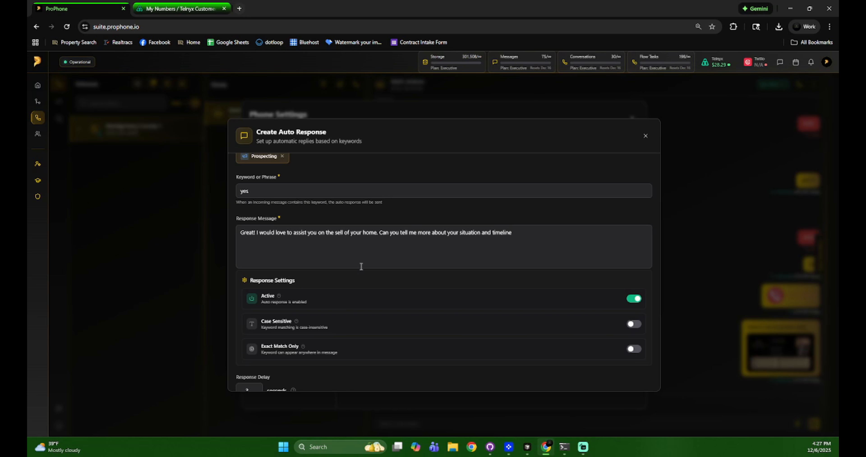
scroll(361, 266, down, 3)
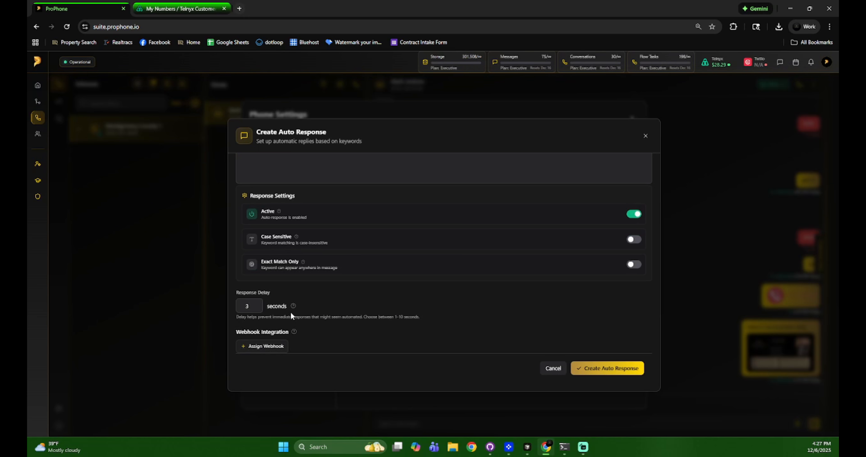
scroll(361, 302, up, 6)
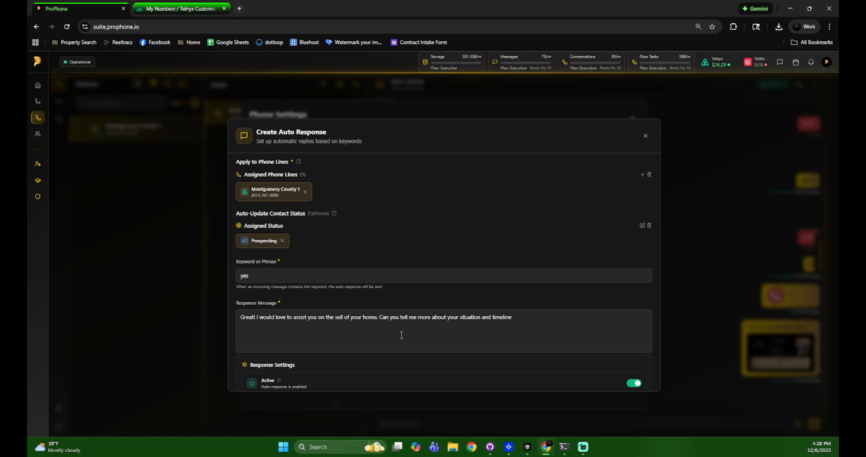
scroll(363, 308, down, 6)
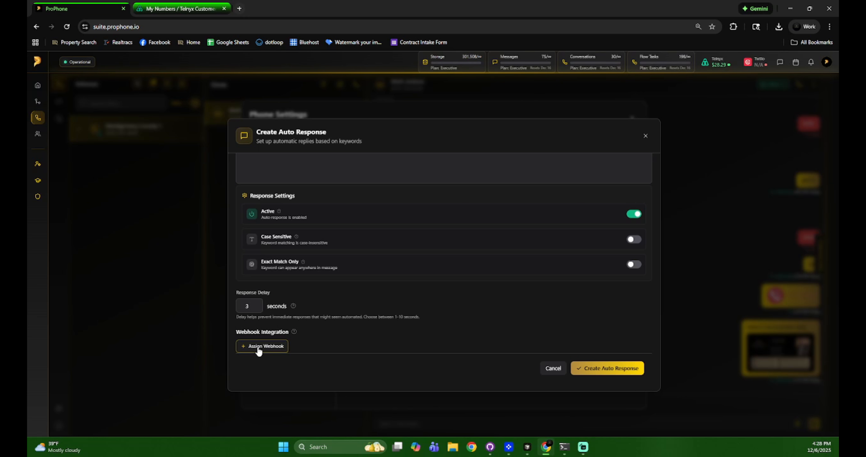
- Attach the Webhook Tutorial webhook, save the Tutorial auto response, and close Phone Settings
click(274, 347)
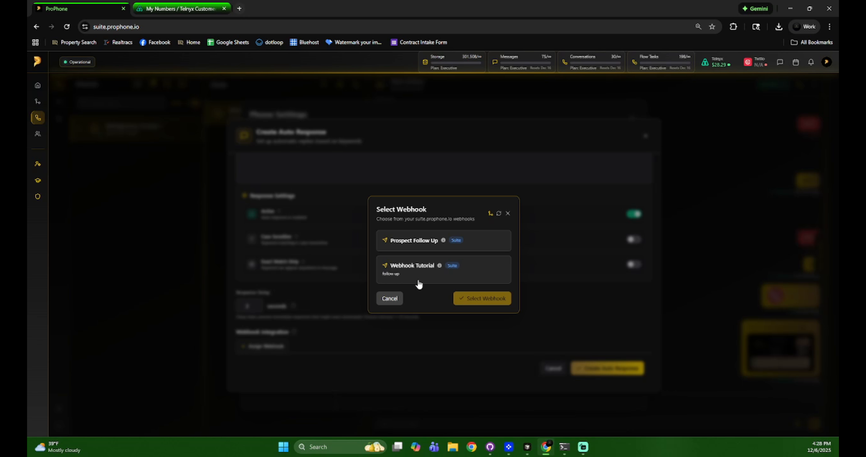
click(413, 274)
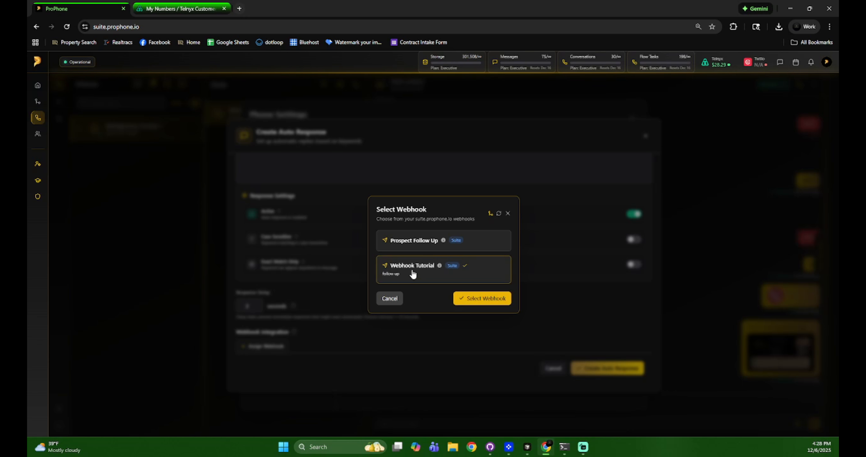
click(486, 300)
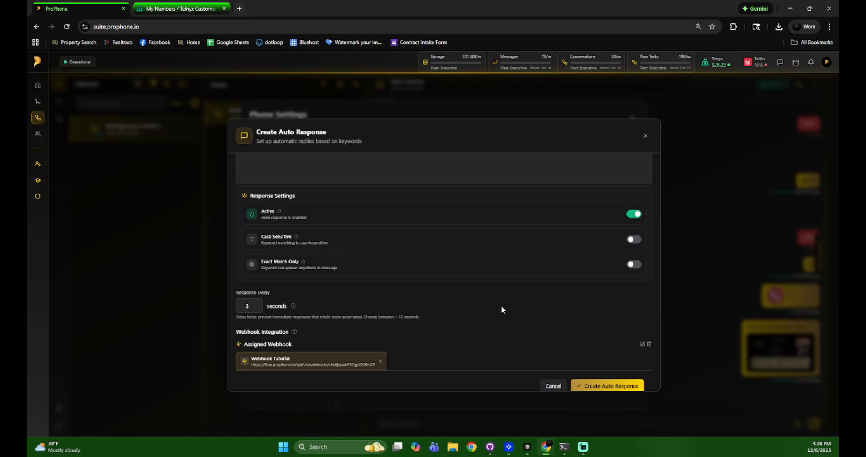
scroll(568, 318, up, 5)
scroll(558, 320, down, 6)
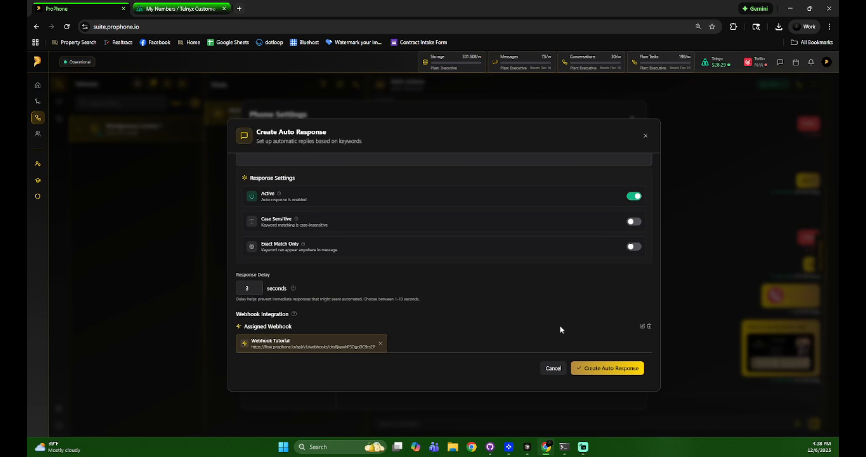
click(601, 368)
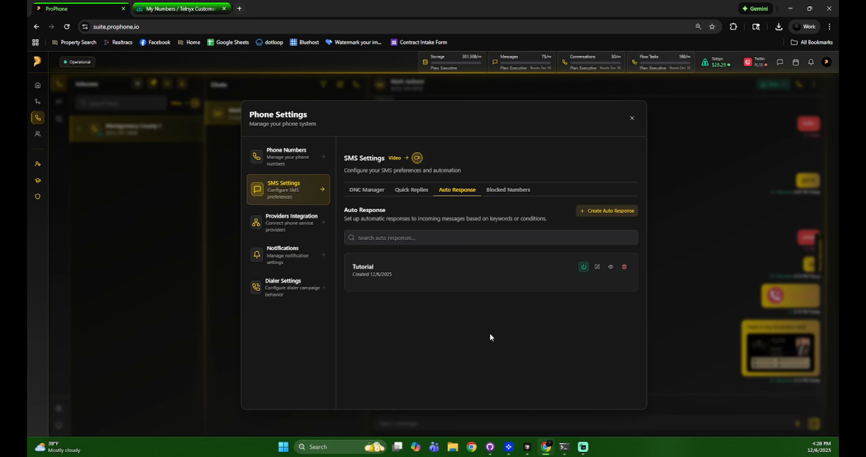
click(632, 118)
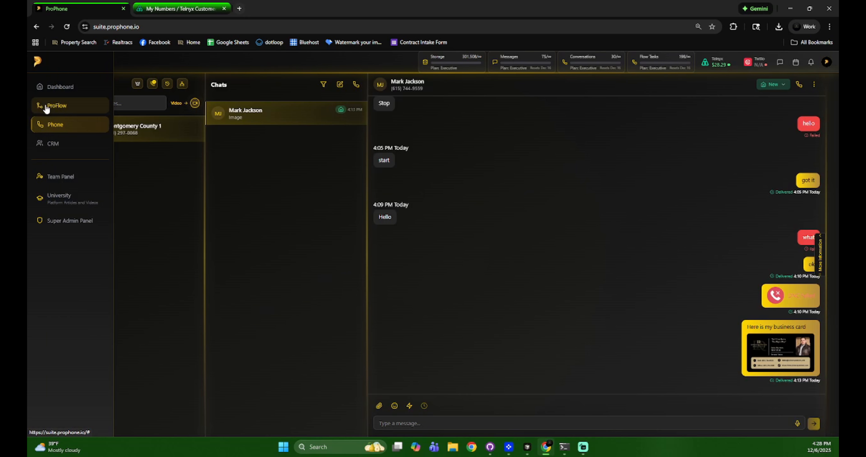
- Open the Webhooks section of ProPhone account settings and launch the flow builder
click(827, 62)
click(772, 134)
click(248, 243)
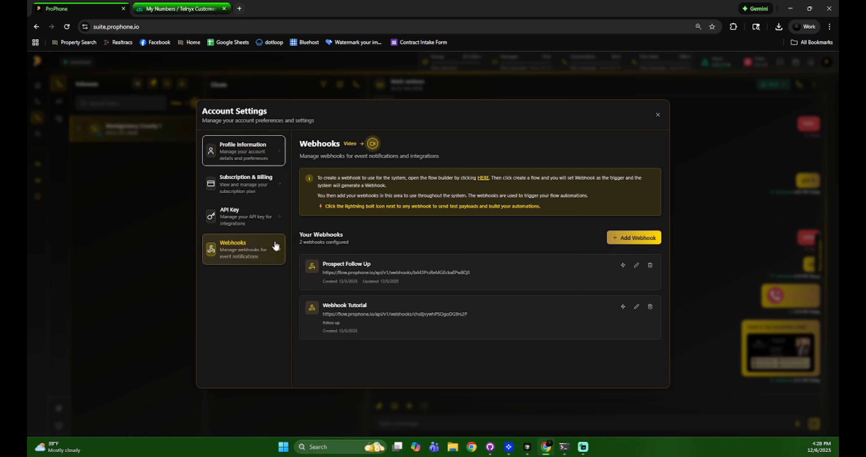
click(481, 175)
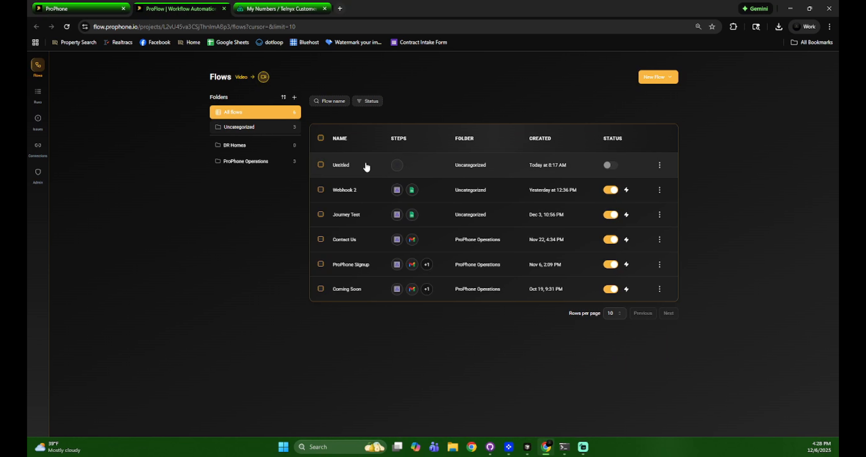
- Put ProFlow's Webhook 2 Catch Webhook trigger into test mode, then close ProPhone's account settings
click(377, 190)
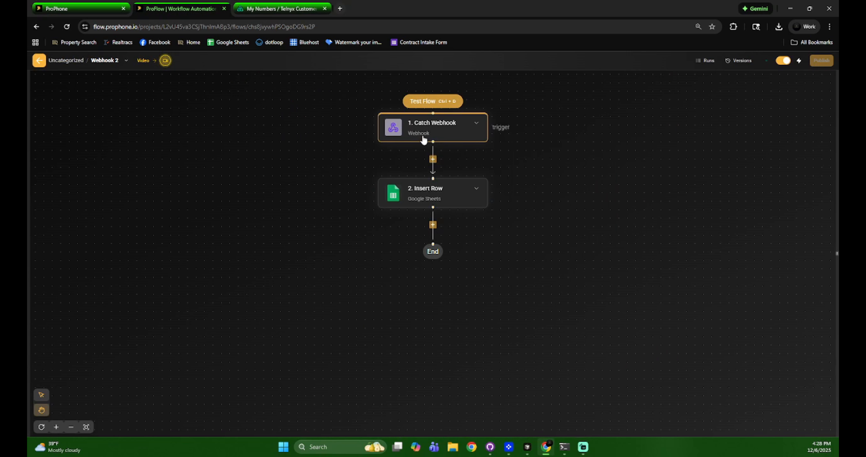
click(425, 138)
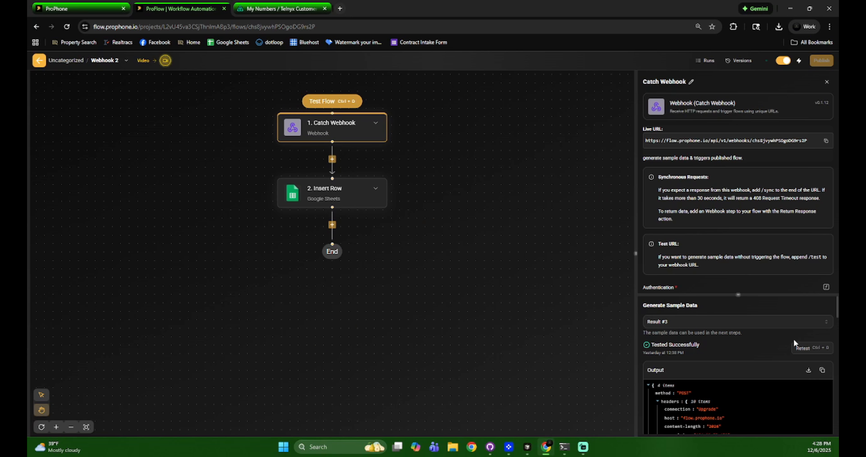
click(807, 349)
click(86, 9)
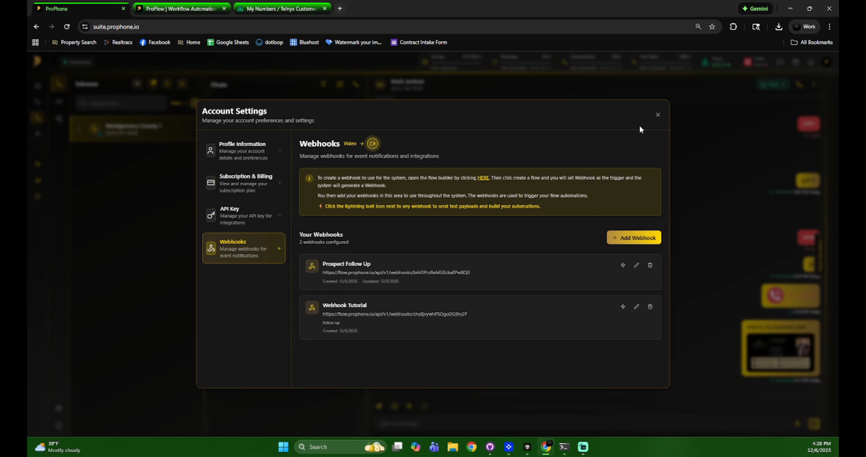
click(655, 114)
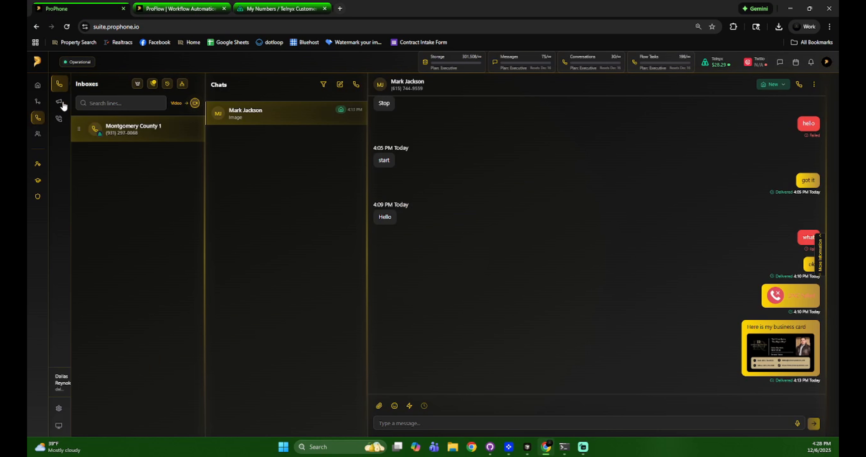
- Reopen the contact's conversation on the Montgomery County 1 line from the Dashboard
click(67, 102)
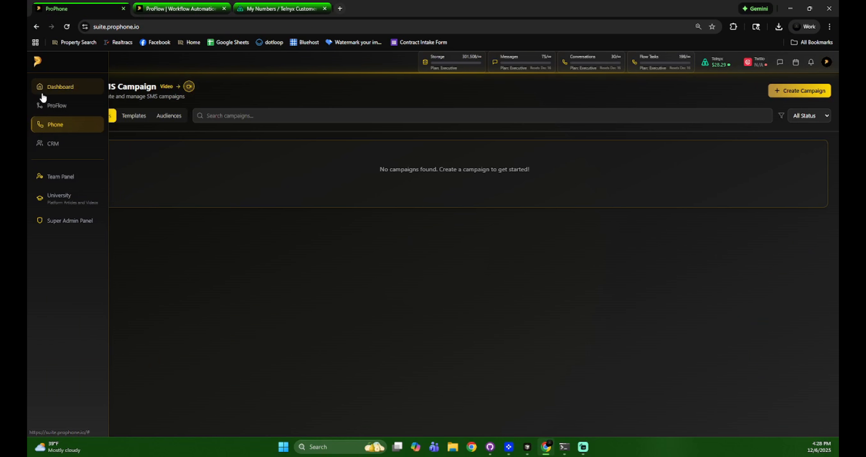
click(45, 88)
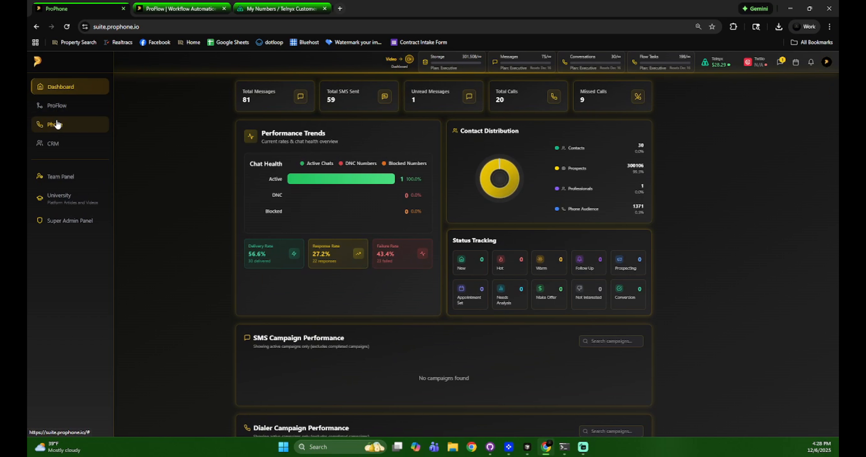
click(57, 124)
click(151, 134)
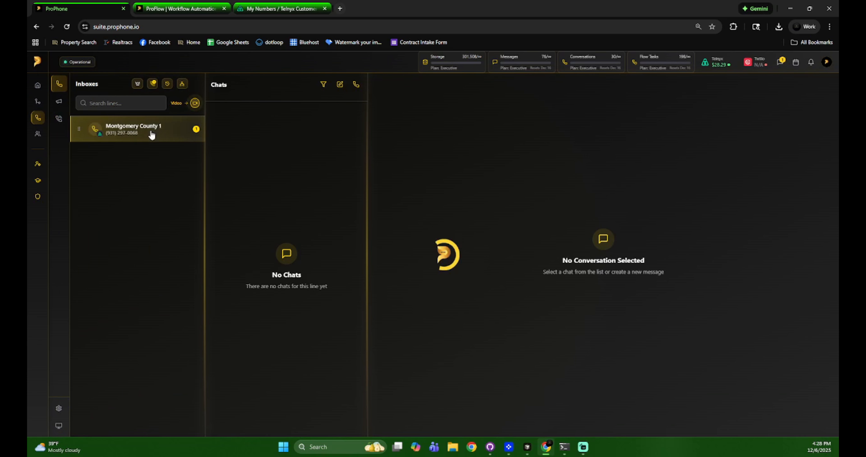
click(286, 122)
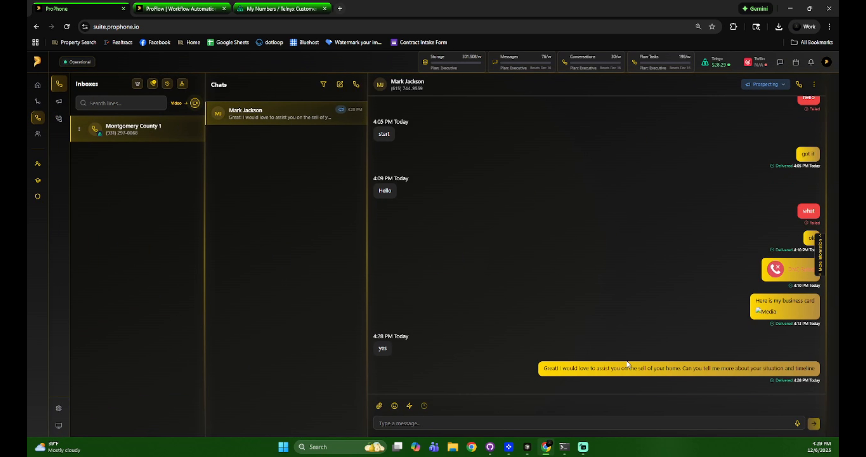
- Highlight the automatic seller reply to the contact's 'yes', then switch to the Webhook 2 flow in ProFlow
drag(553, 377, 819, 372)
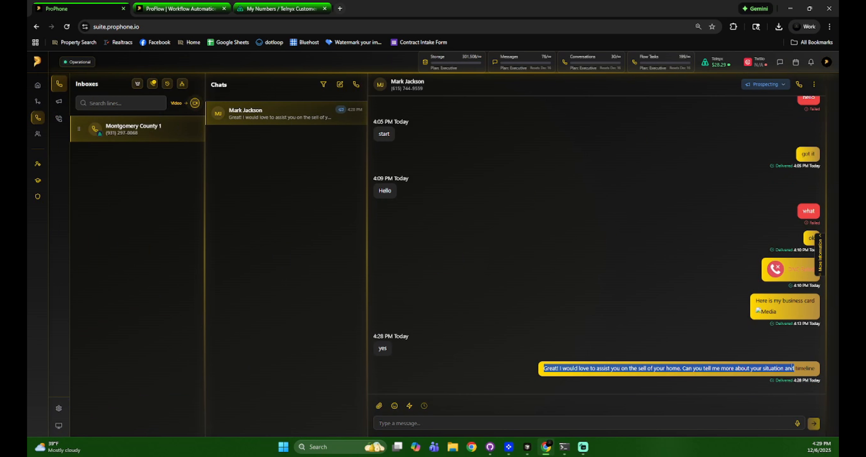
click(512, 171)
click(182, 8)
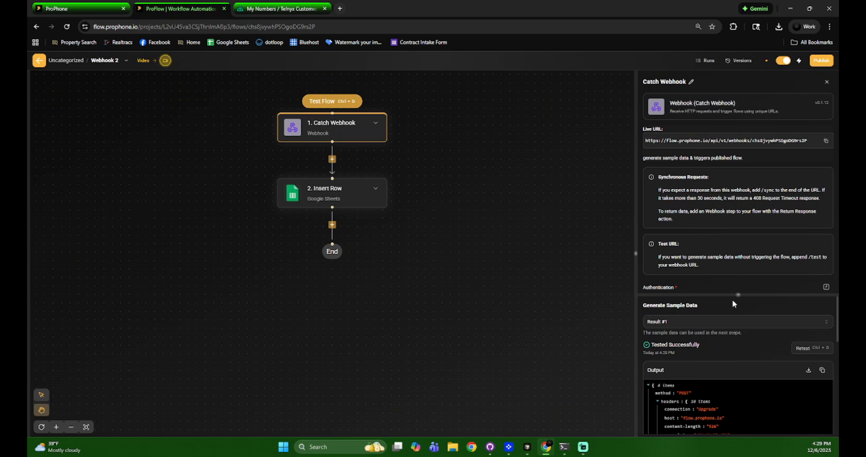
- Expand the Catch Webhook sample output to review the 'yes' POST data, then close ProFlow
drag(737, 241, 738, 146)
scroll(750, 339, down, 5)
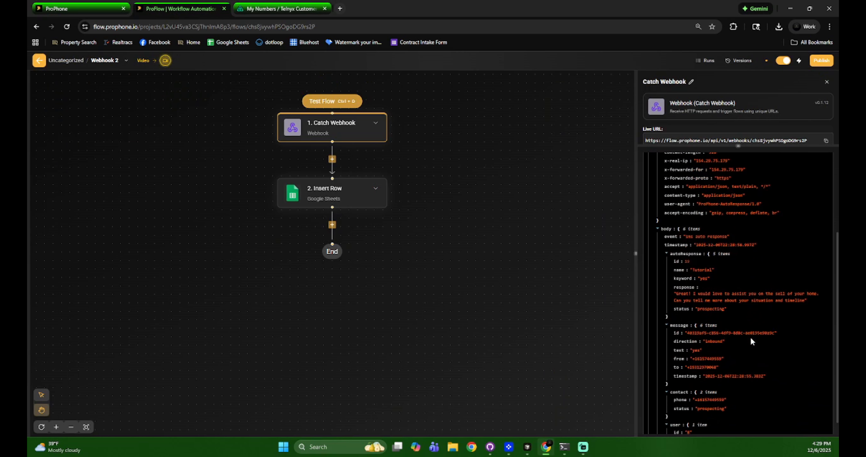
scroll(753, 340, down, 1)
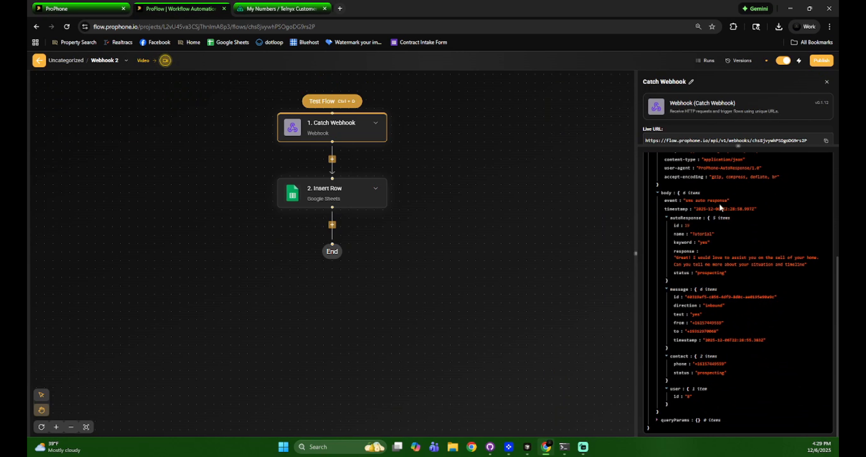
drag(738, 146, 741, 289)
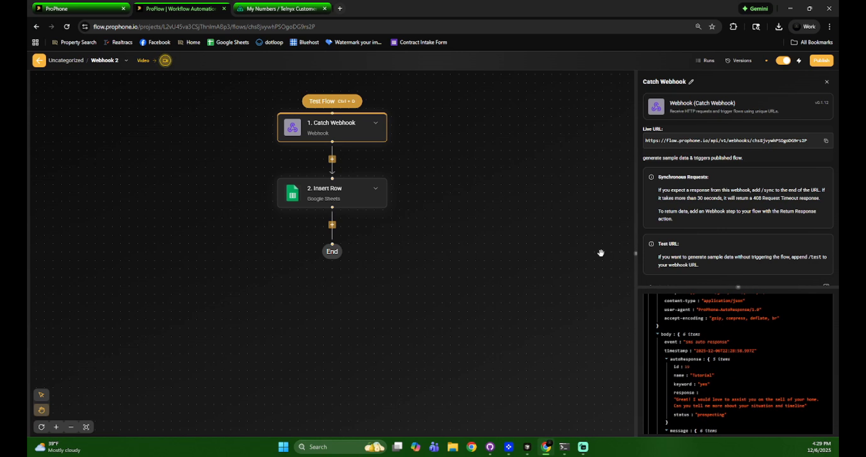
click(224, 8)
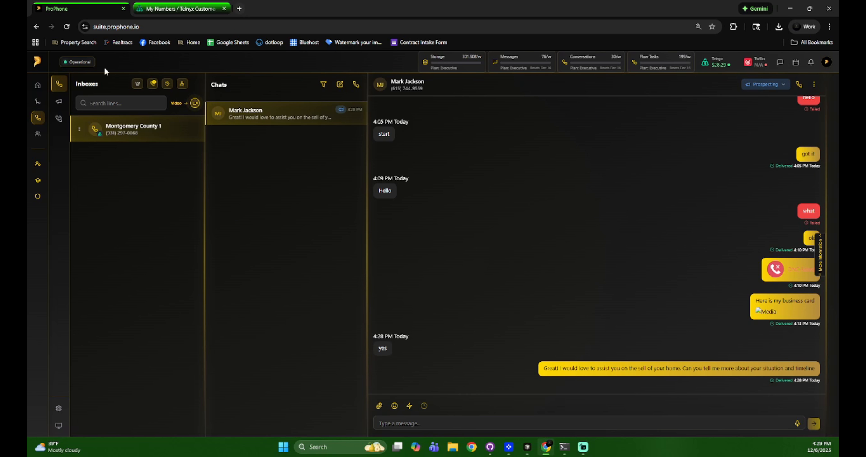
click(69, 408)
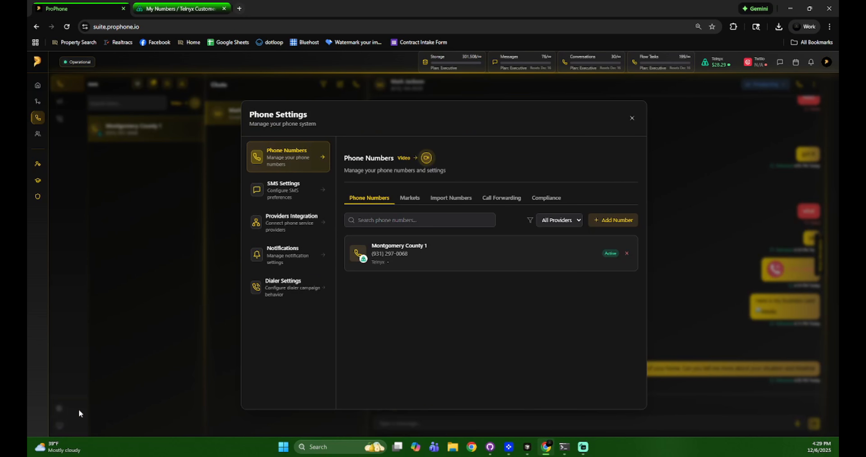
click(311, 199)
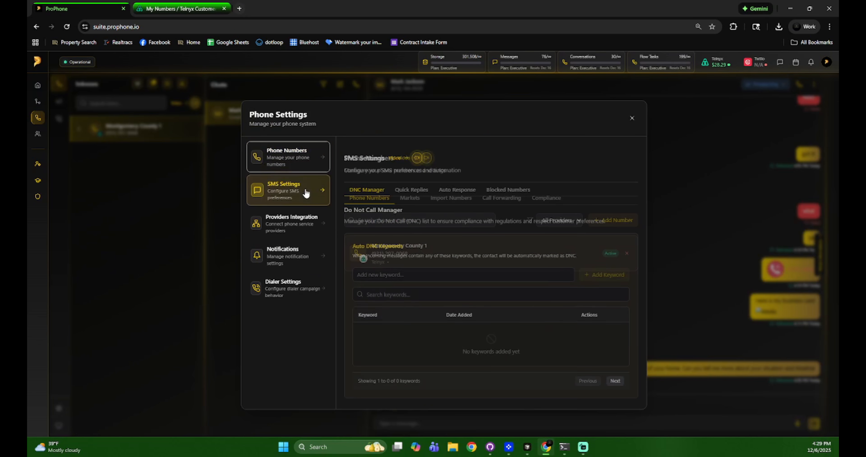
click(505, 192)
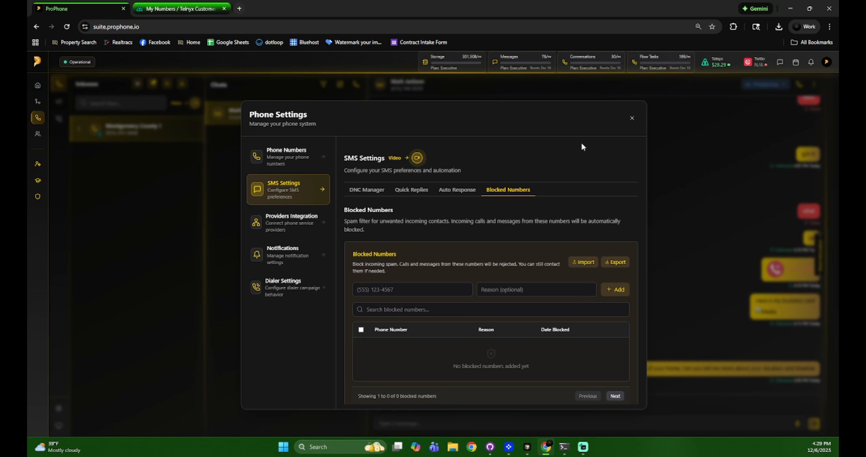
click(632, 118)
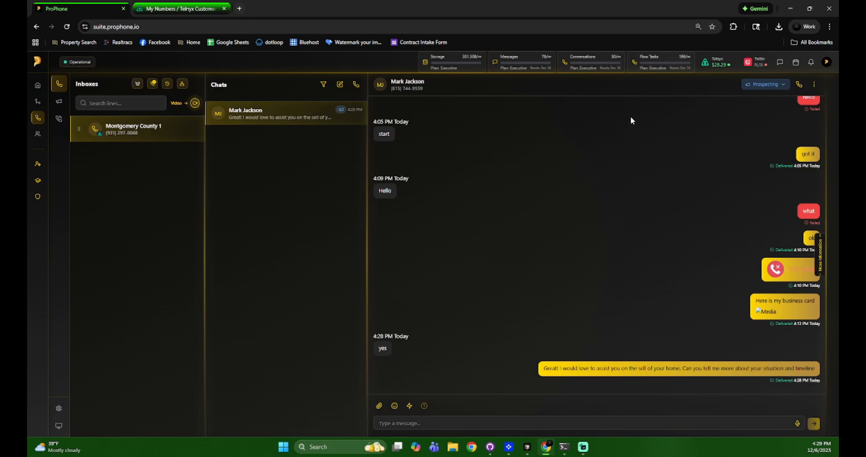
- Choose Block Number from the chat header's ⋮ menu to set the contact to DNC
click(815, 87)
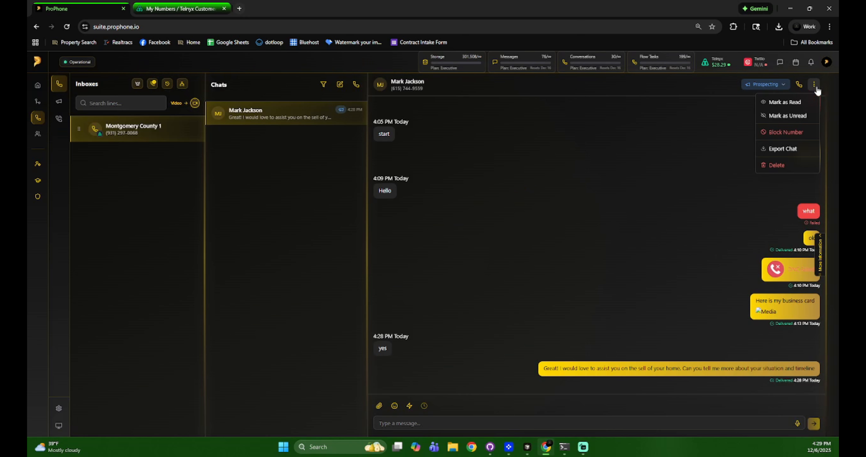
click(793, 133)
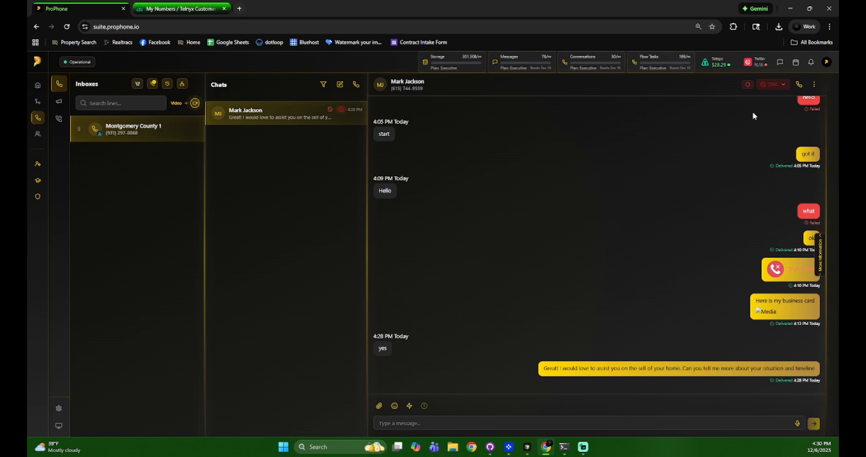
click(764, 87)
click(753, 103)
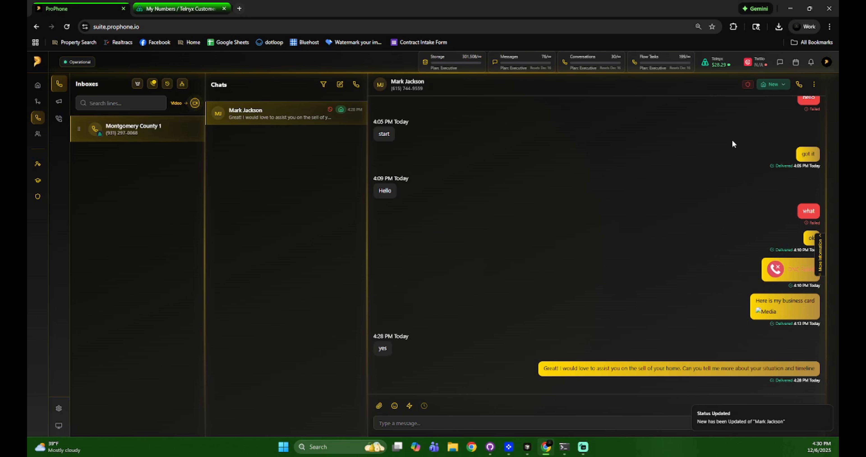
click(771, 85)
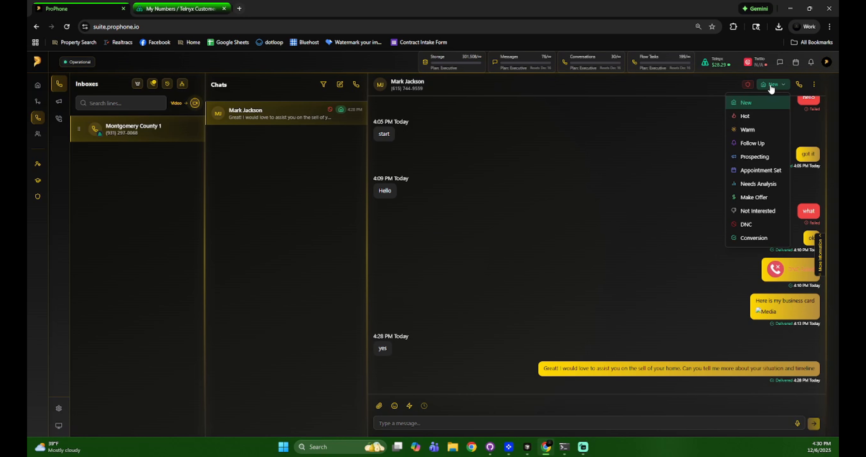
click(747, 225)
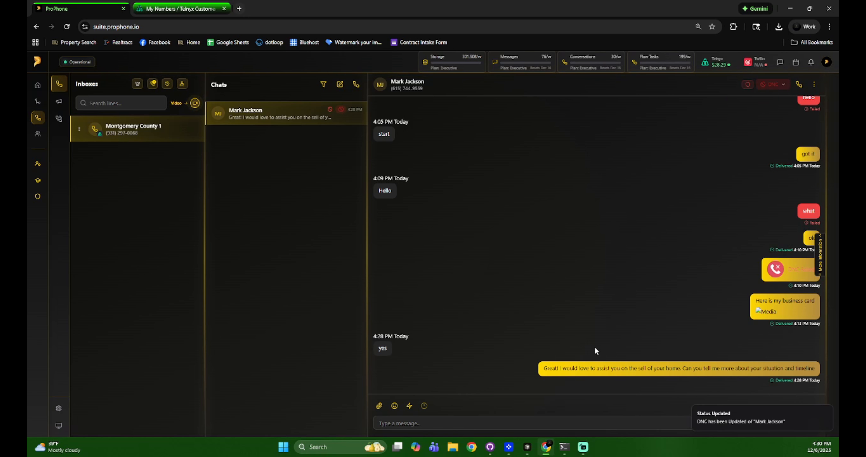
click(556, 422)
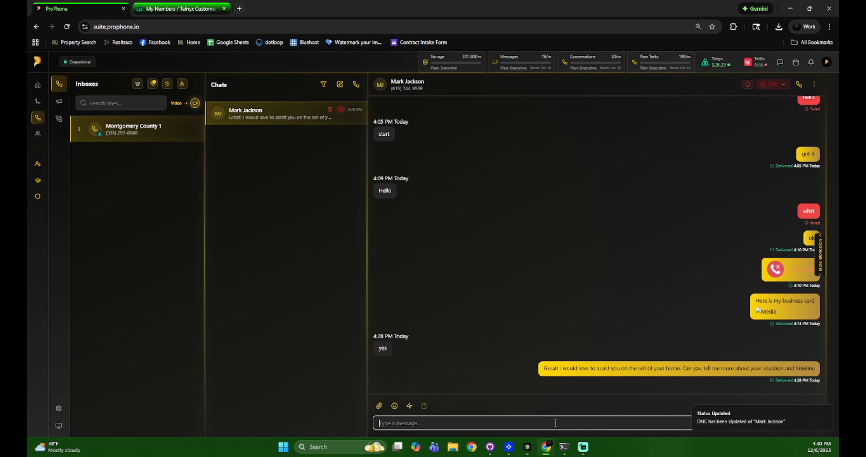
click(773, 89)
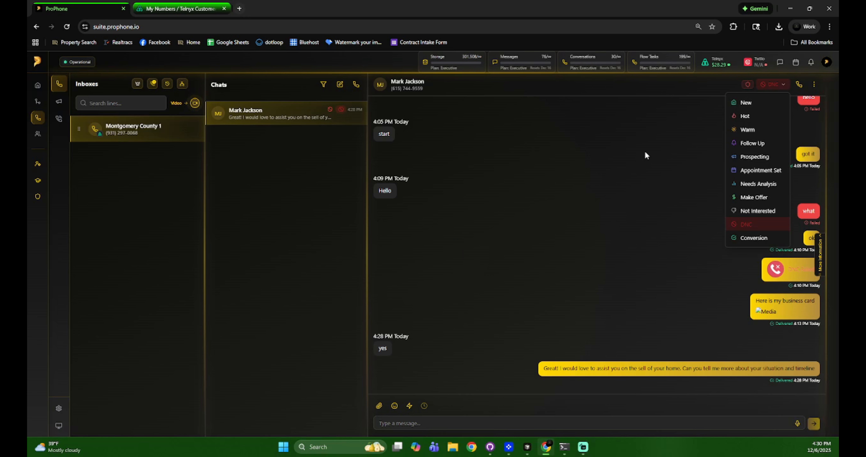
scroll(645, 153, up, 3)
click(769, 86)
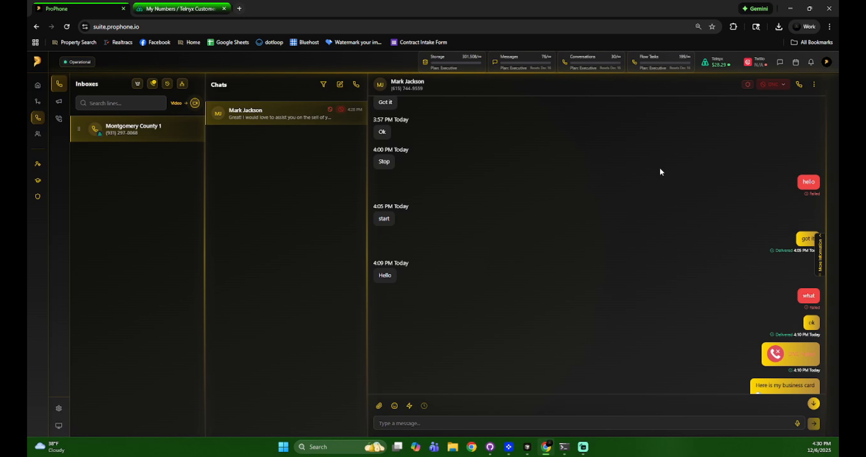
- Choose Unblock Number from the chat's ⋮ menu so the lead returns to New
scroll(669, 164, down, 3)
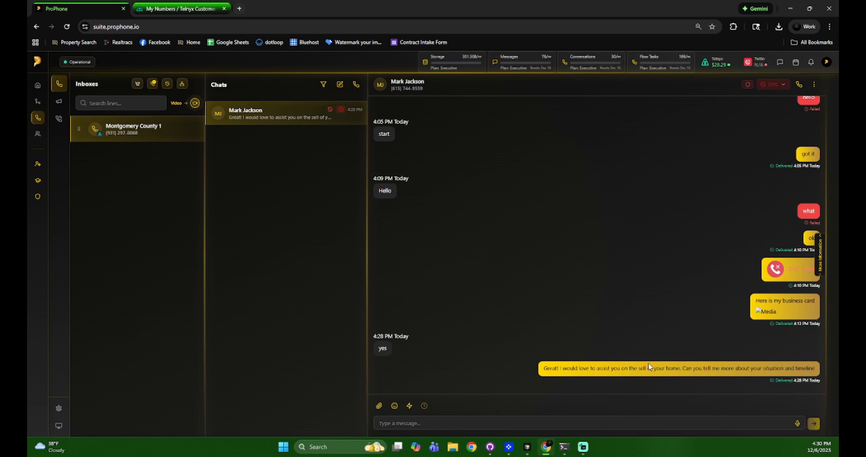
click(814, 84)
click(800, 133)
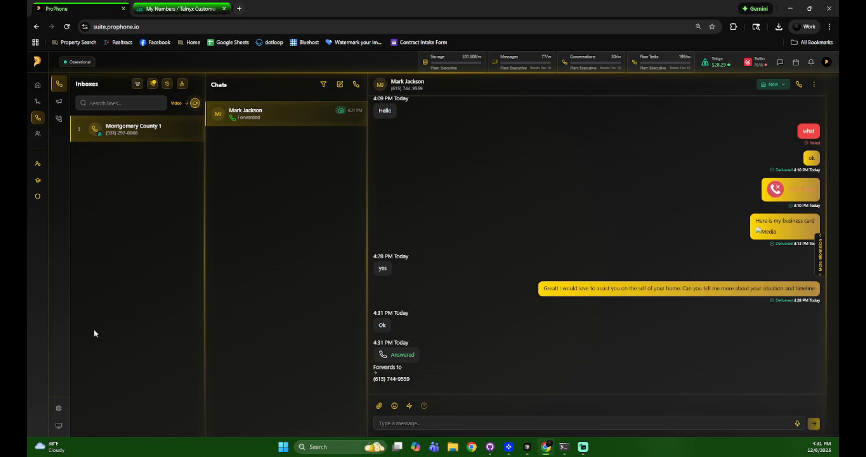
- Remove call forwarding from the Montgomery County 1 line in phone settings
click(60, 408)
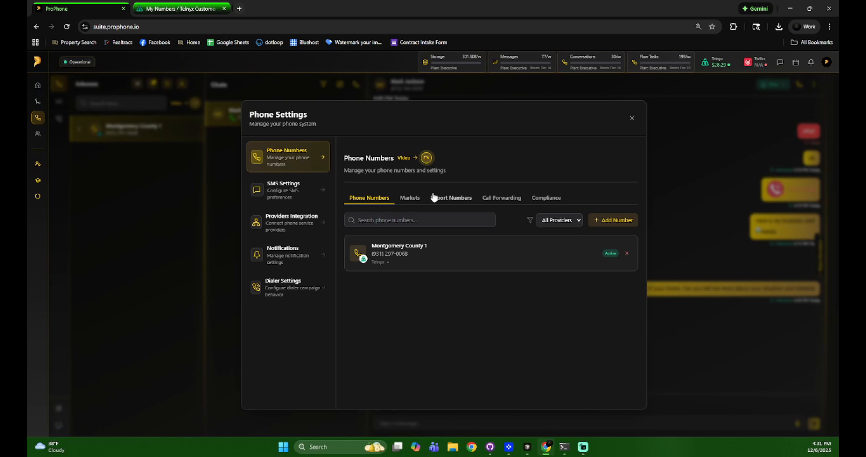
click(496, 201)
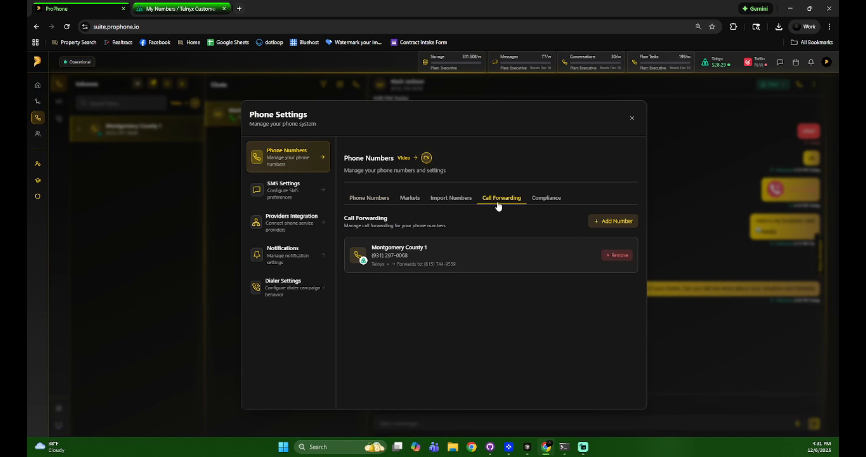
click(607, 257)
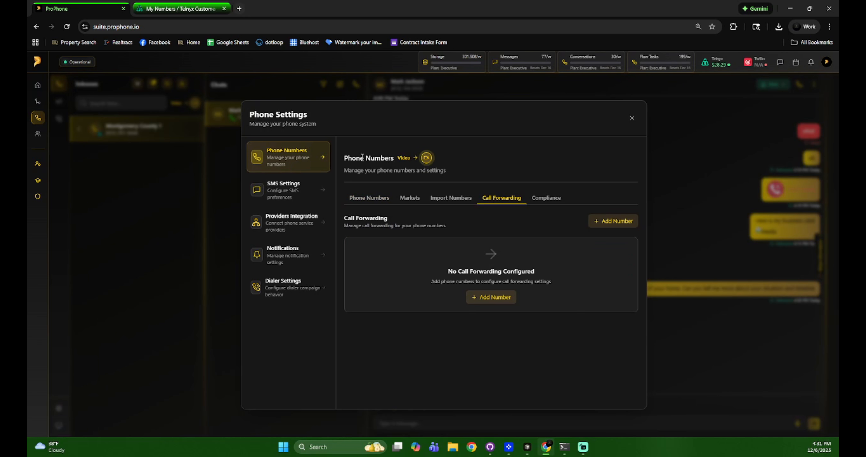
click(632, 118)
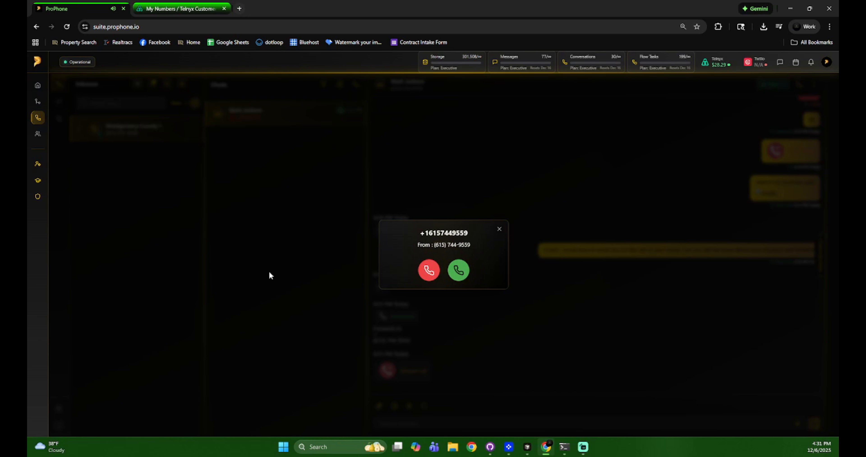
- Decline the contact's incoming call and block their number to mark them DNC
click(429, 271)
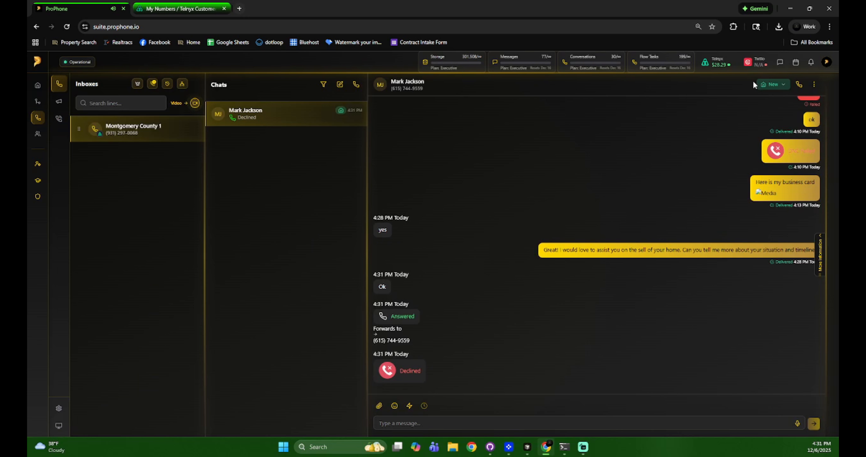
click(814, 84)
click(802, 134)
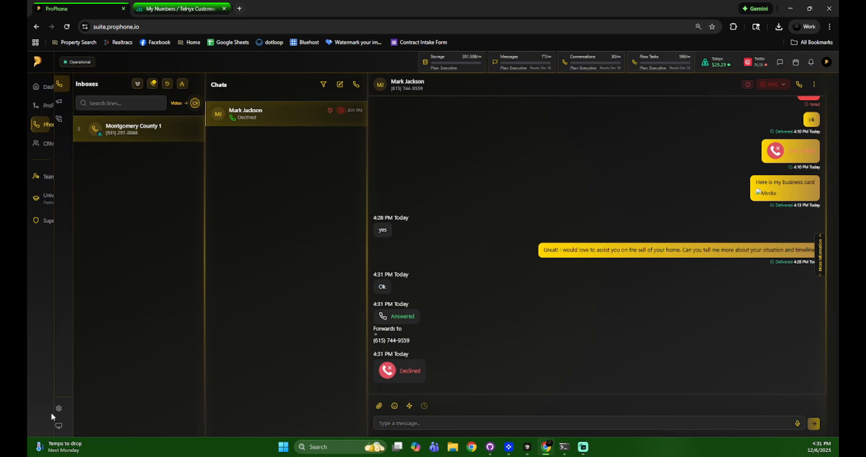
- Unblock the contact's number from the SMS Settings Blocked Numbers list
click(64, 412)
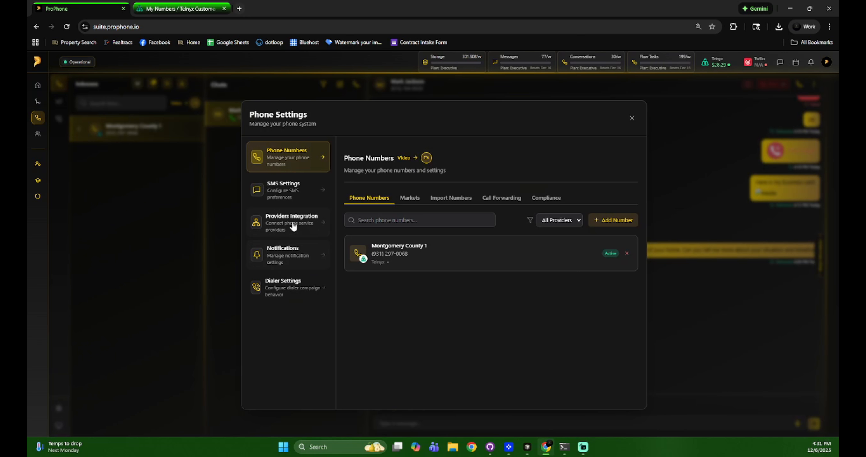
click(289, 195)
click(508, 191)
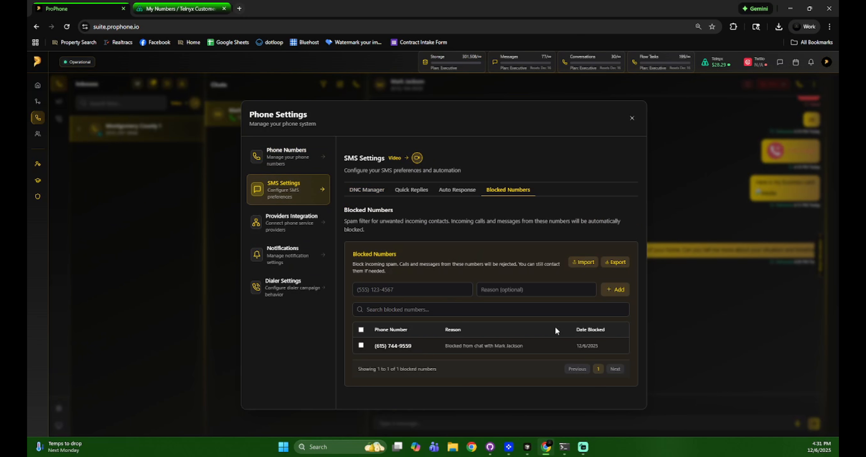
click(362, 346)
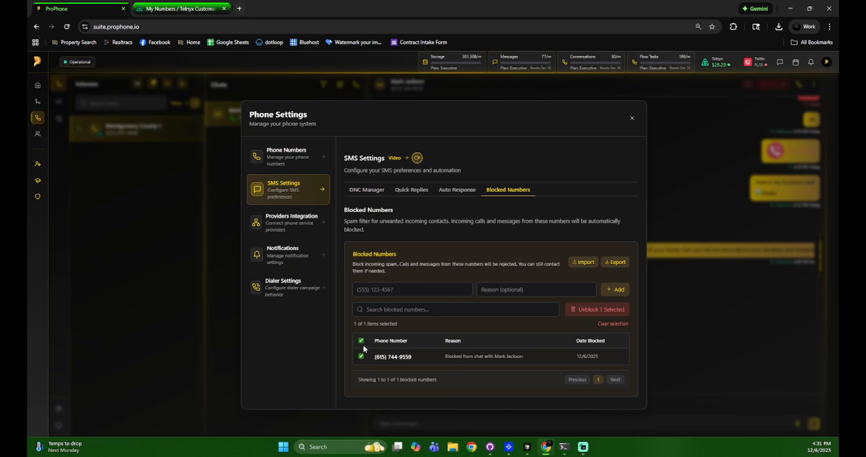
click(598, 310)
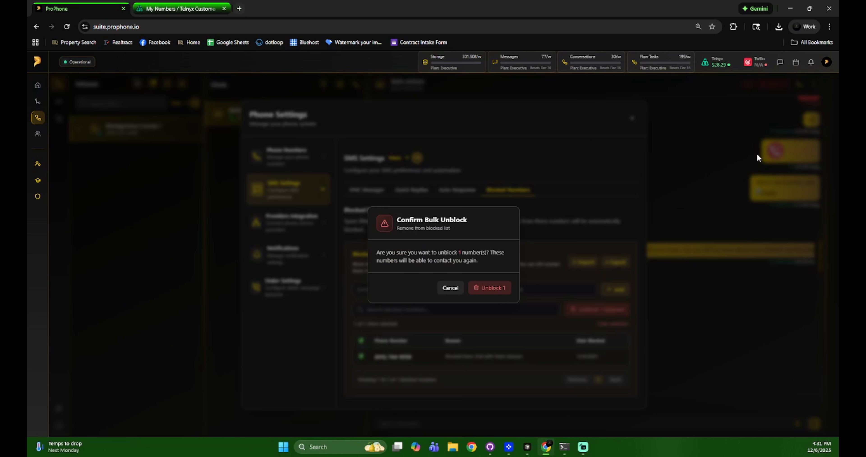
click(494, 291)
click(632, 118)
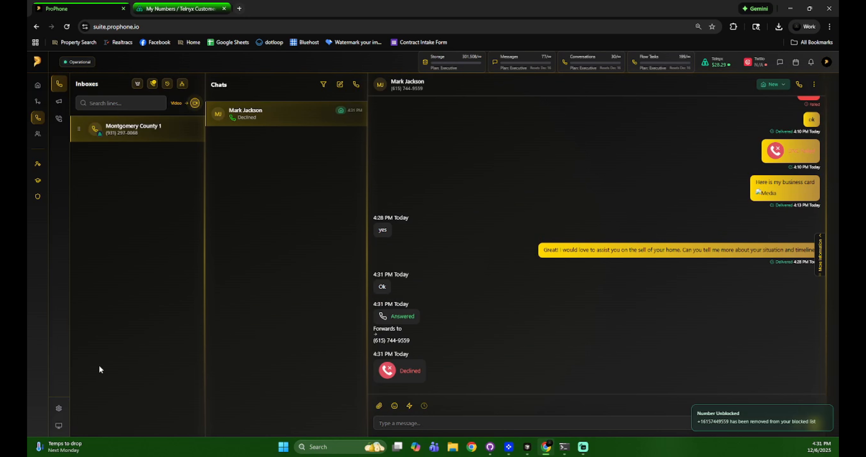
- Manually add the contact's phone number back to the Blocked Numbers list
click(58, 408)
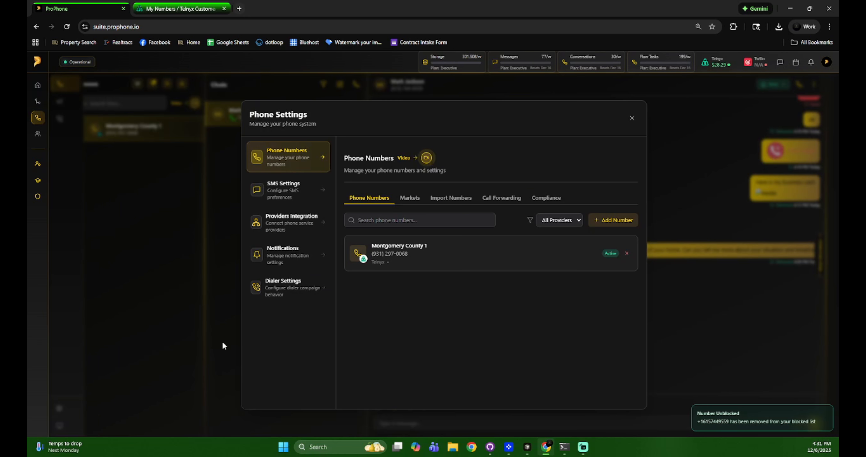
click(287, 196)
click(507, 190)
click(414, 291)
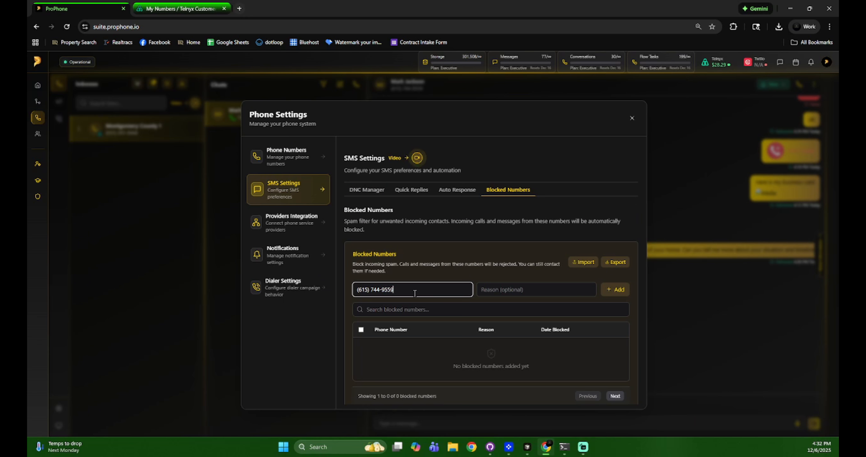
click(615, 290)
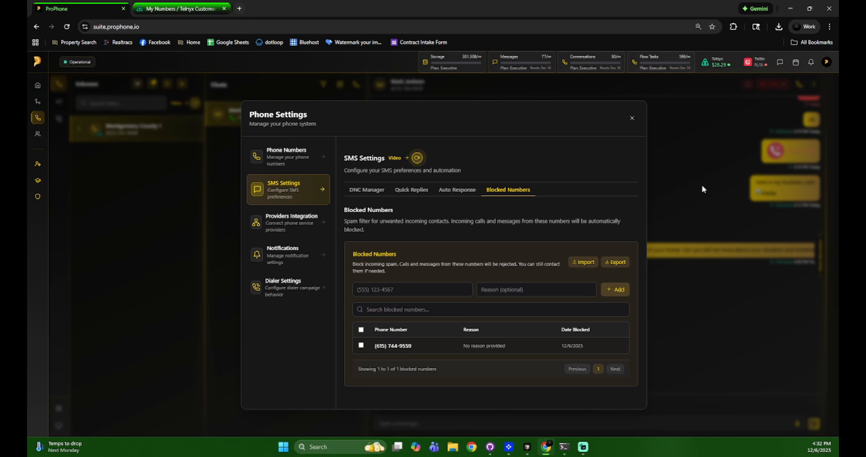
click(632, 118)
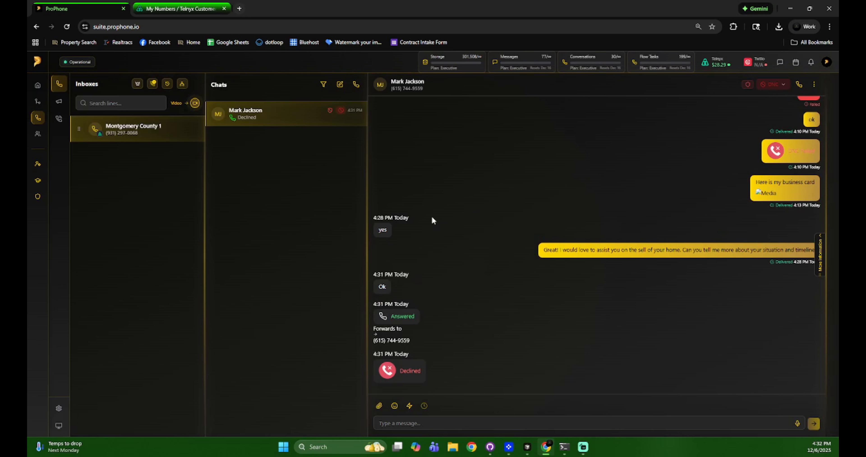
- Unblock the contact from the conversation's action menu, returning them to New status
click(63, 409)
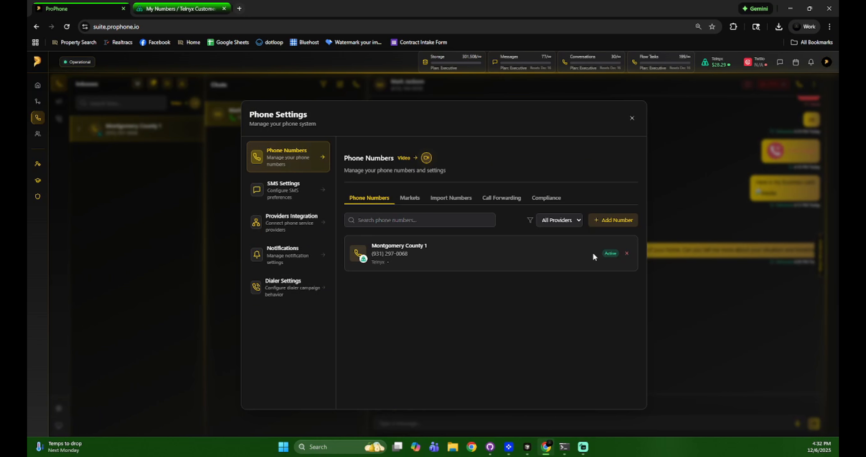
click(733, 193)
click(814, 85)
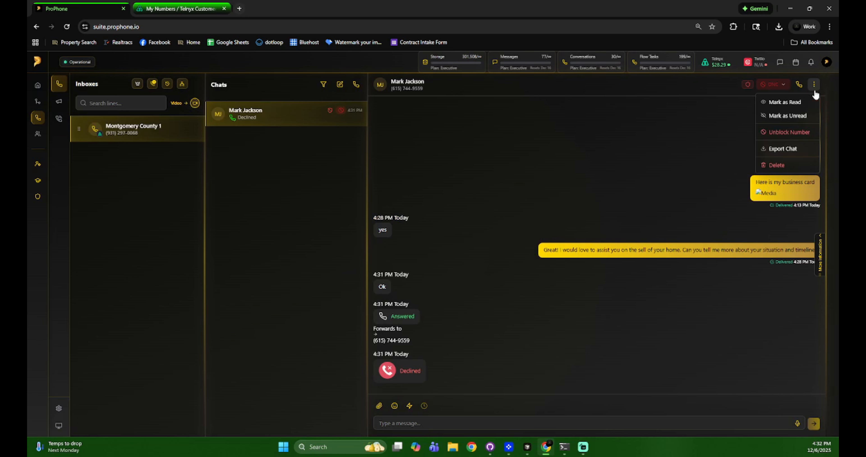
click(795, 132)
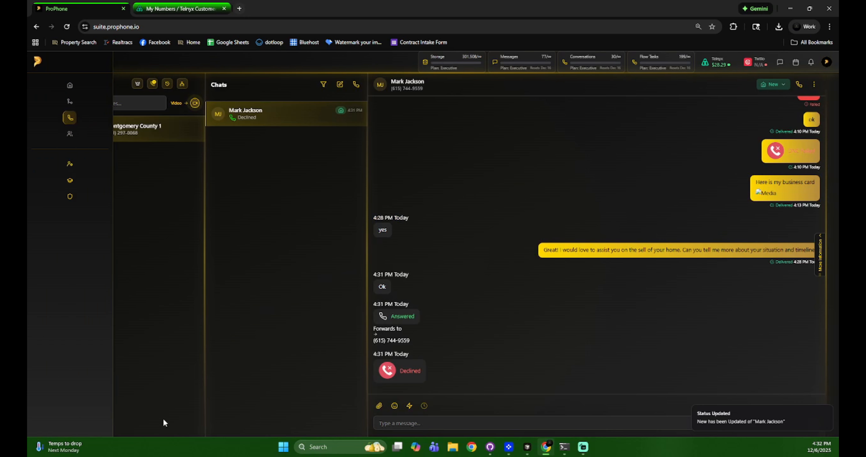
- Show the now-empty Blocked Numbers list under SMS Settings
click(68, 412)
click(284, 189)
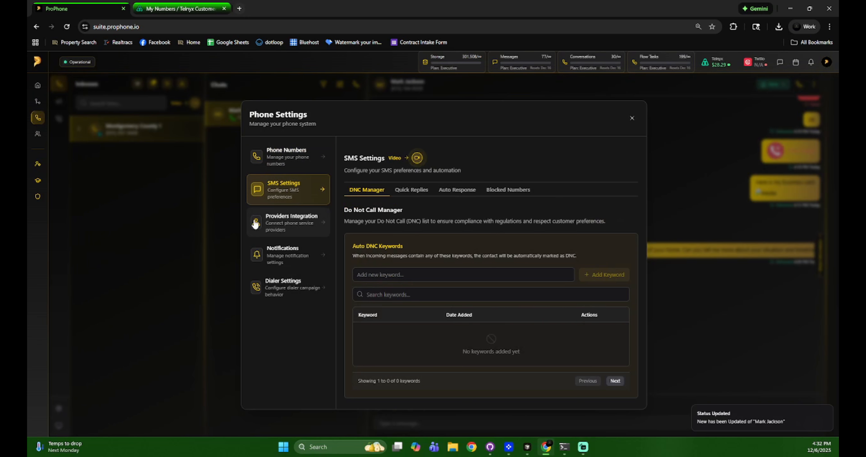
click(508, 190)
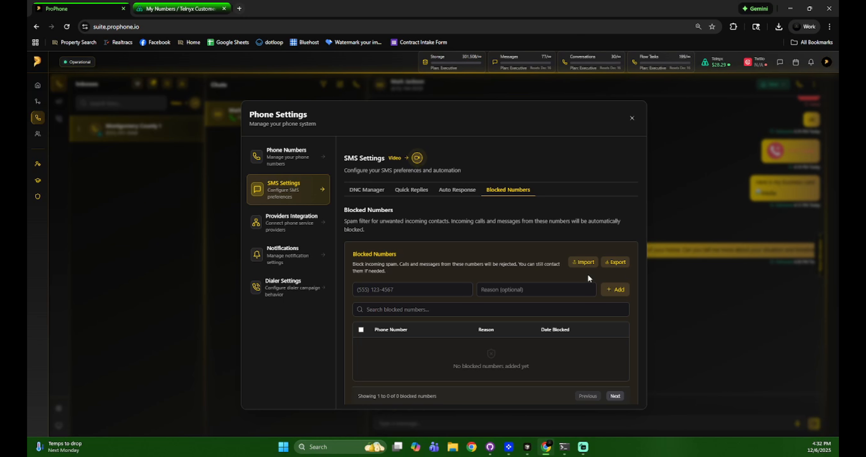
- Block the contact's number and confirm it also appears in the DNC Manager list
click(414, 292)
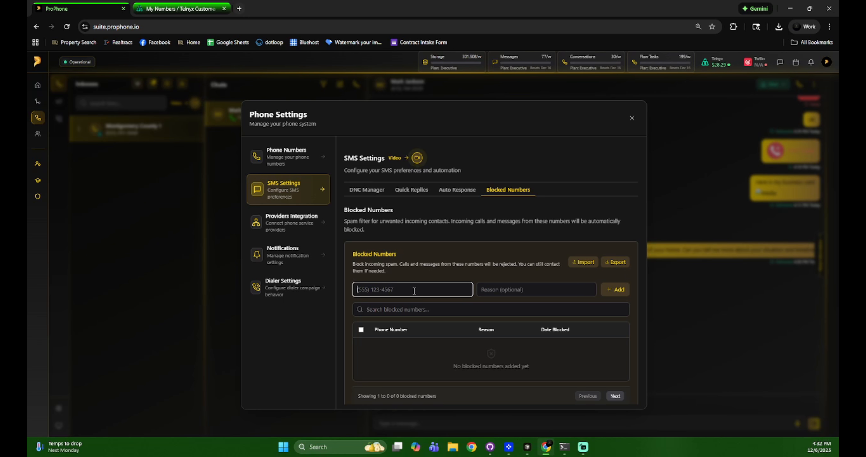
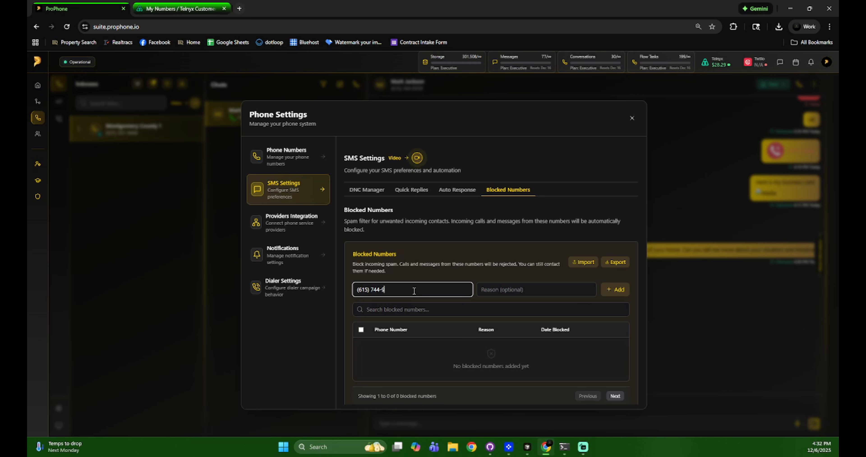
click(606, 291)
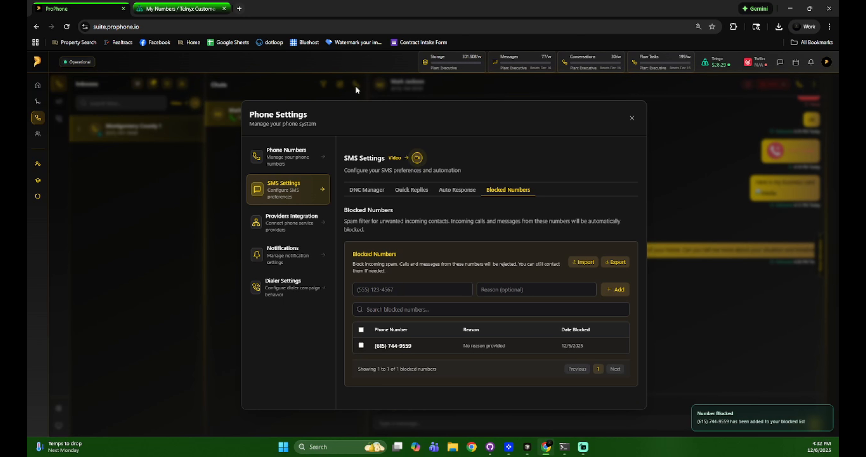
click(372, 190)
scroll(437, 302, down, 5)
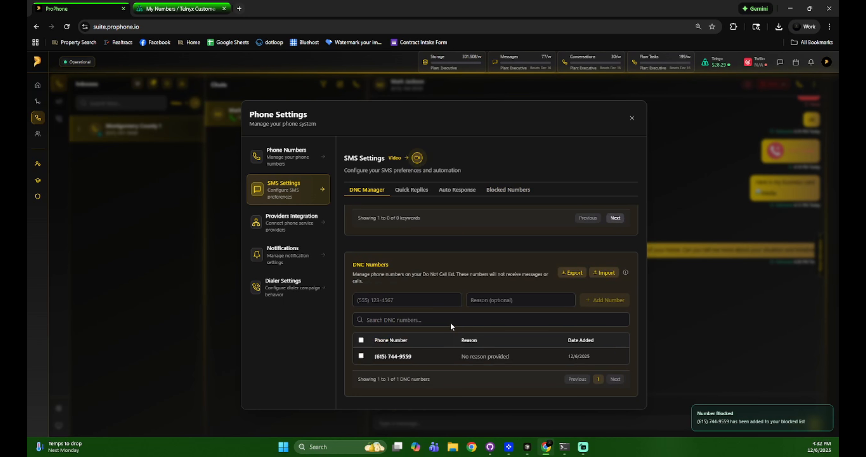
click(508, 191)
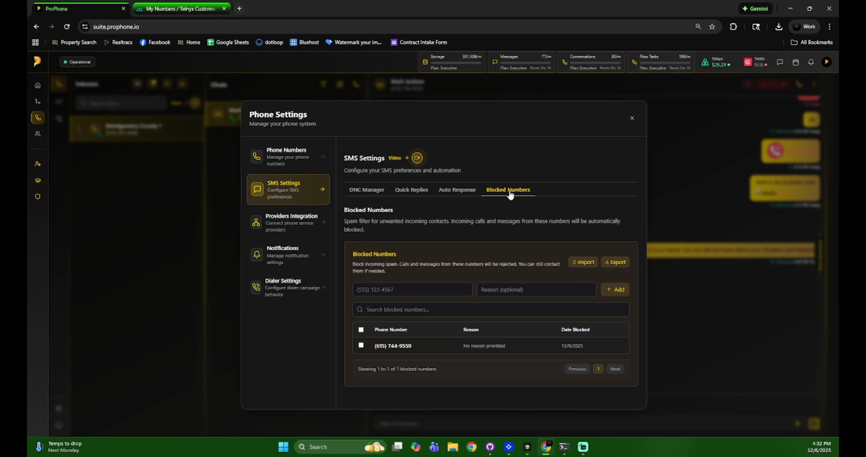
- Unblock the number, verify the DNC list is empty, and close settings
click(362, 345)
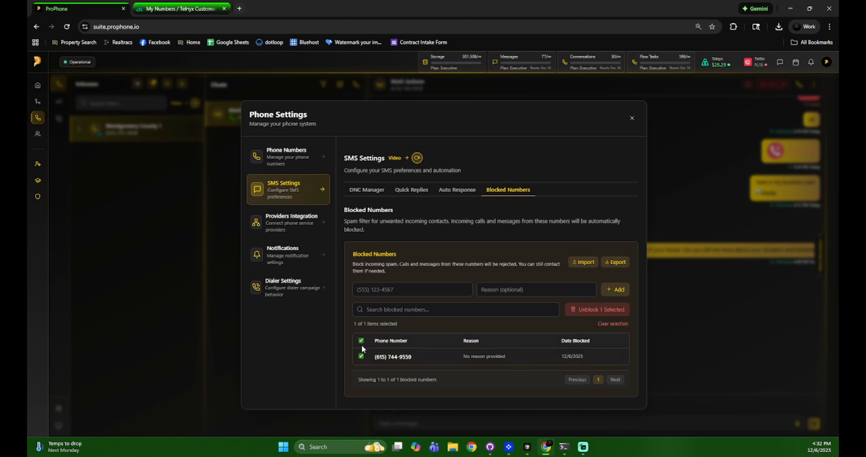
click(590, 310)
click(485, 289)
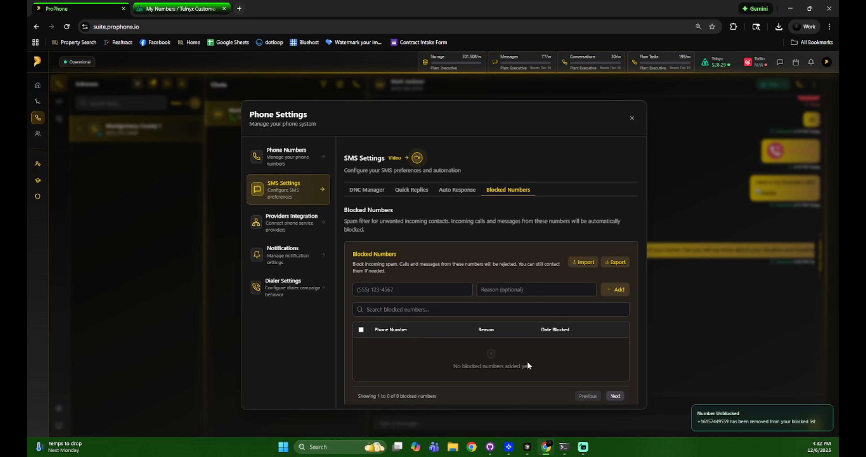
click(367, 189)
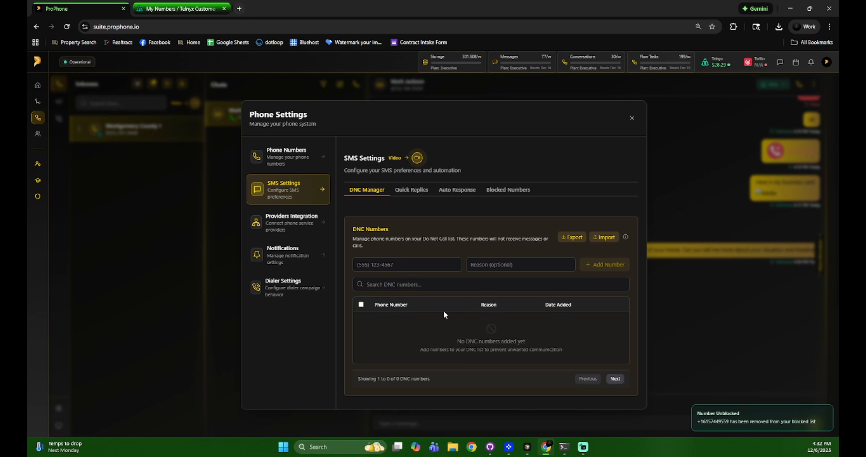
click(632, 118)
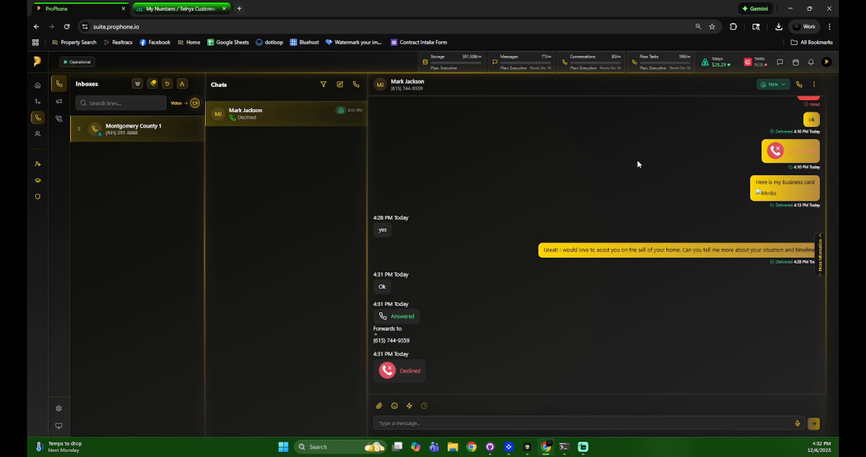